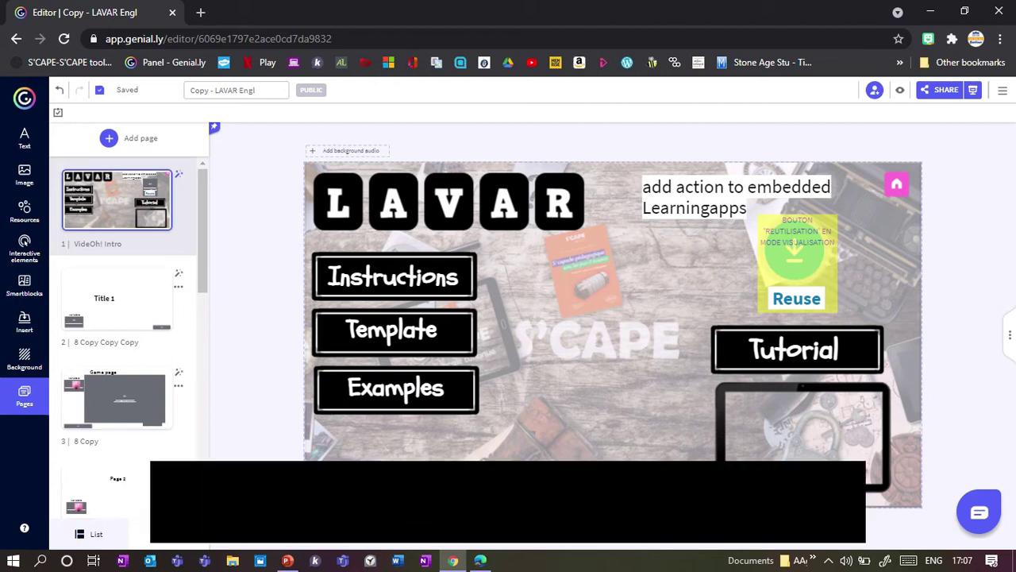
# Switch to LearningApps.org in the other browser and look over the categories and examples of the existing apps.
pyautogui.moveTo(480, 561)
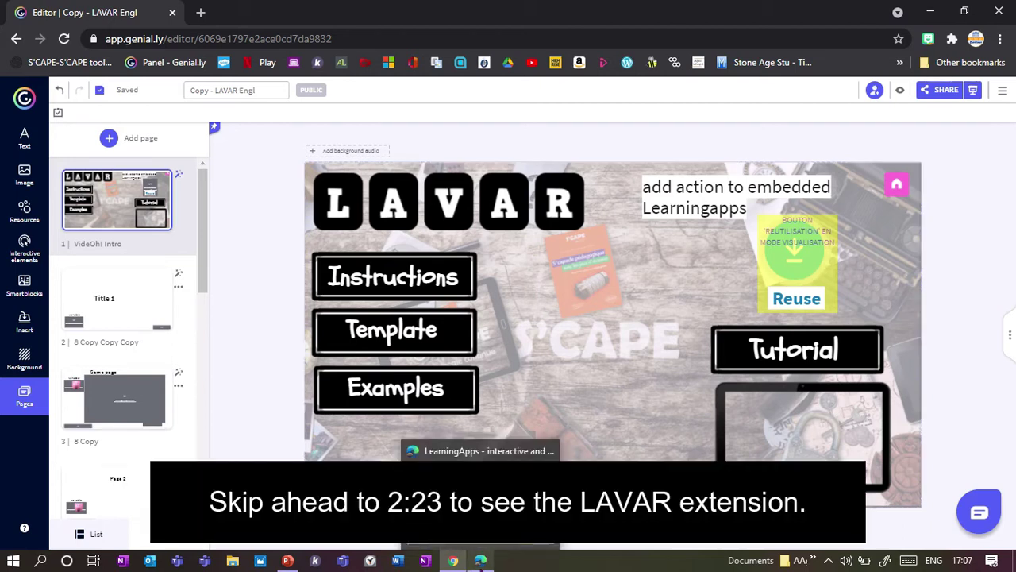
pyautogui.click(482, 496)
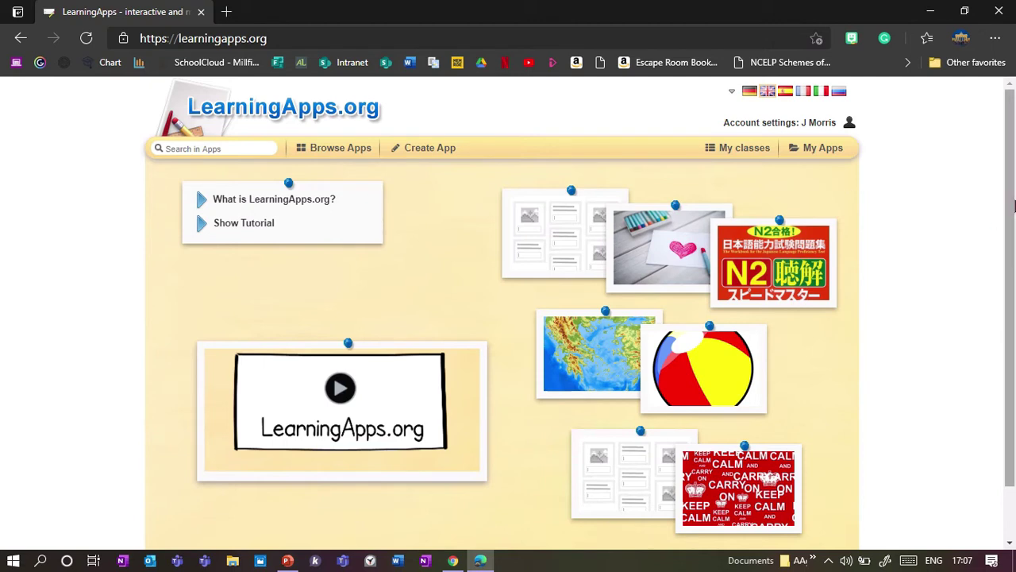
pyautogui.moveTo(1008, 199); pyautogui.dragTo(1014, 236)
pyautogui.scroll(1, 1014, 235)
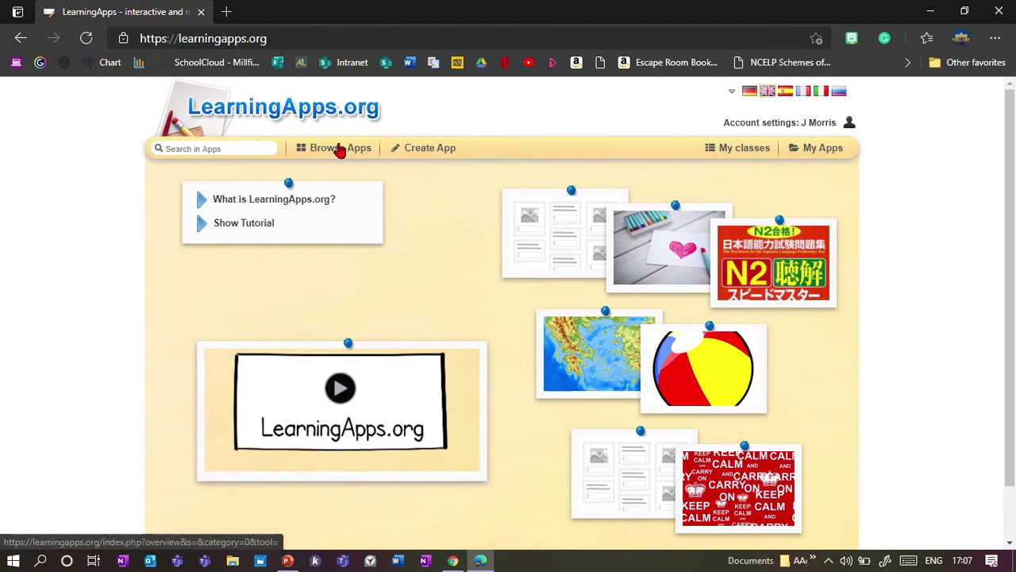
pyautogui.click(340, 149)
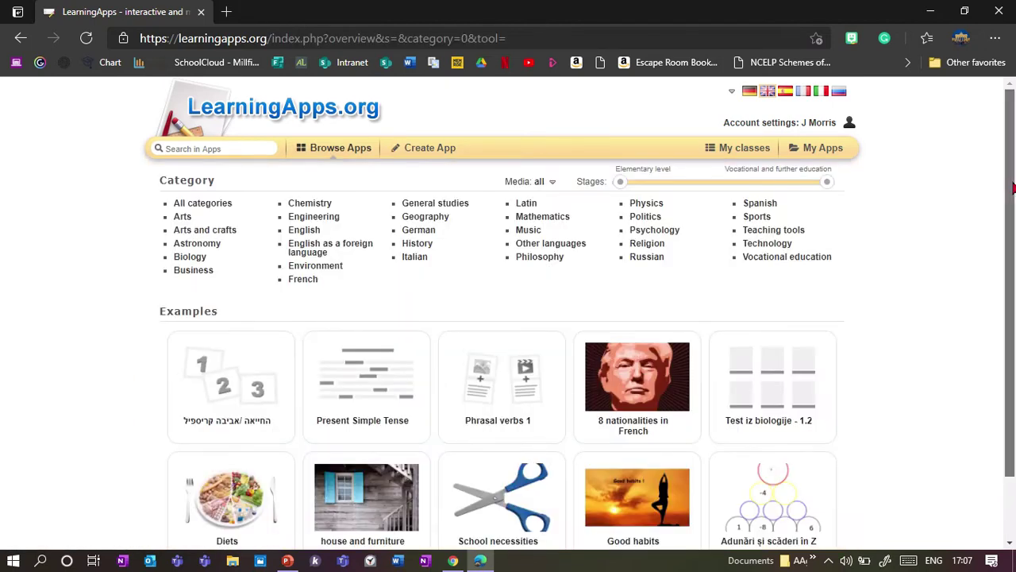
pyautogui.scroll(-1, 556, 333)
pyautogui.scroll(1, 1013, 252)
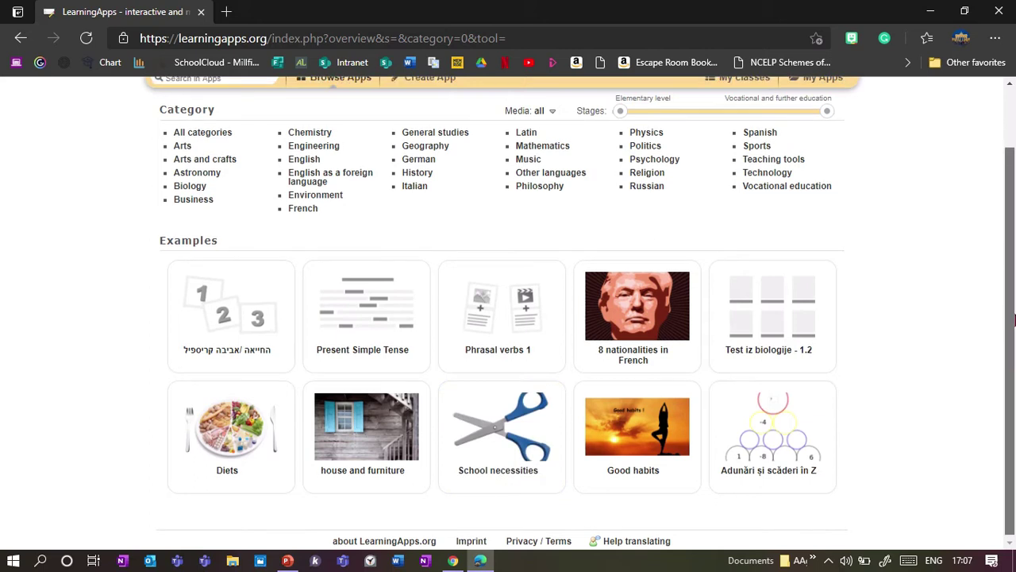
# Open the app creation page and look through the available exercise templates.
pyautogui.click(425, 151)
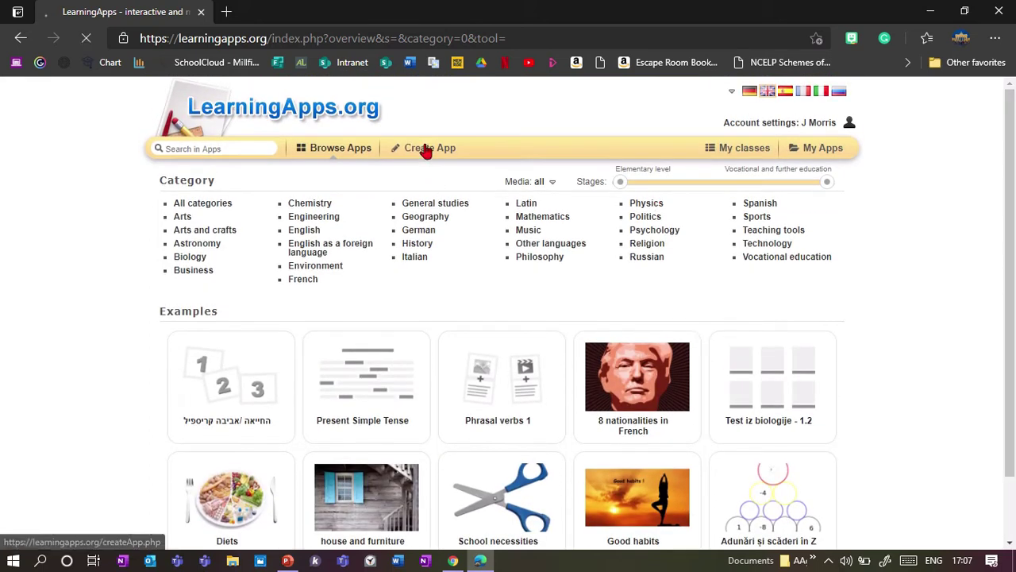
pyautogui.scroll(-1, 1014, 185)
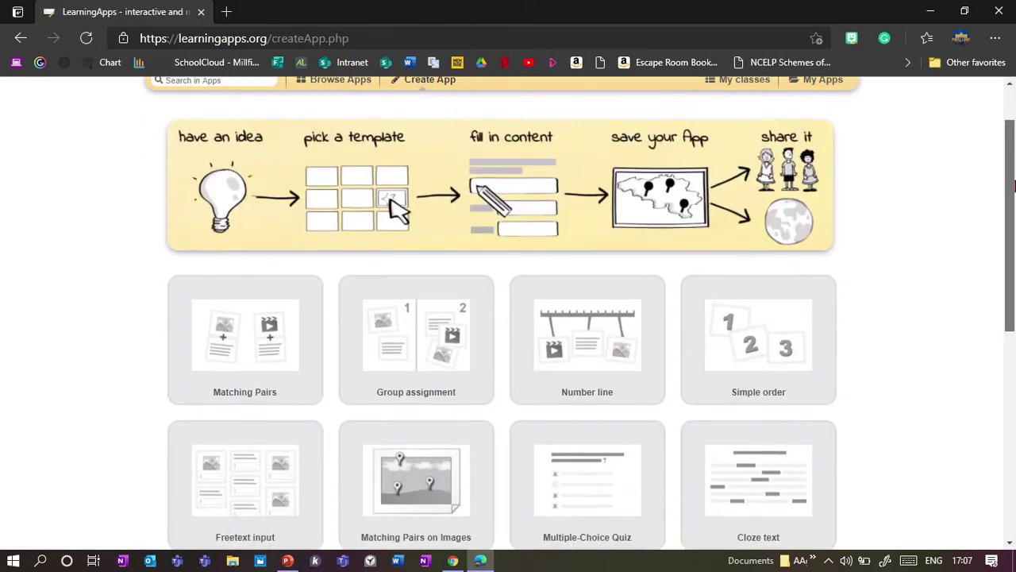
pyautogui.moveTo(1014, 185); pyautogui.dragTo(1014, 242)
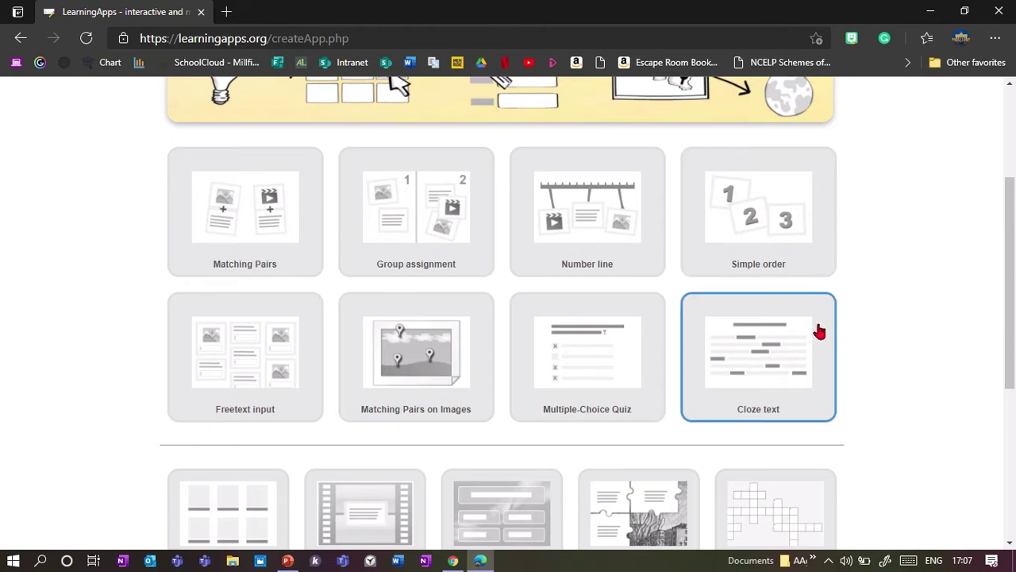
pyautogui.moveTo(1013, 275); pyautogui.dragTo(1014, 410)
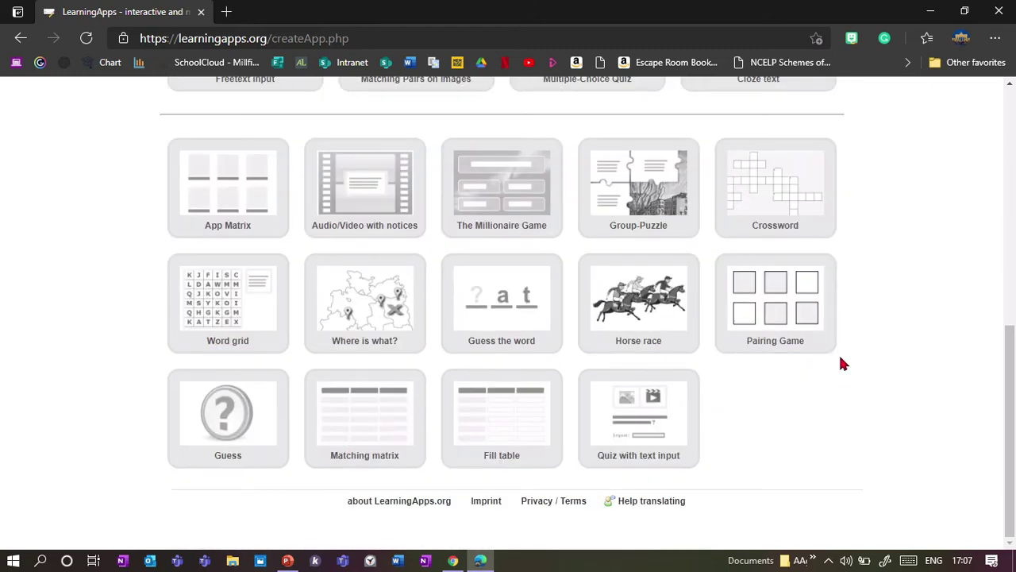
pyautogui.moveTo(1013, 381); pyautogui.dragTo(1013, 208)
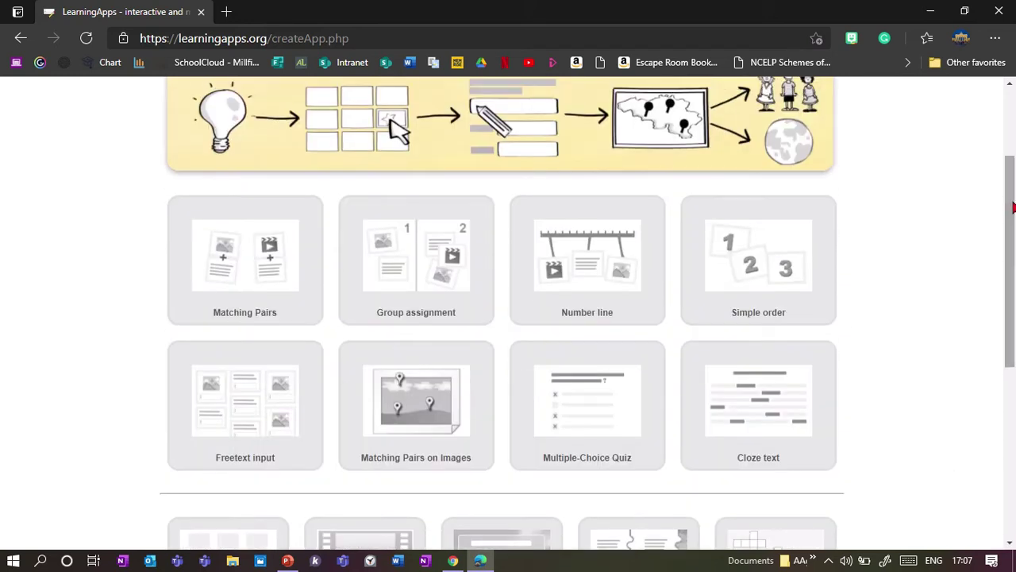
# Start a new app from the Matching Pairs template.
pyautogui.click(274, 273)
pyautogui.click(274, 273)
pyautogui.moveTo(1014, 240)
pyautogui.mouseDown()
pyautogui.moveTo(1014, 320)
pyautogui.moveTo(1014, 260)
pyautogui.mouseUp()
pyautogui.click(775, 196)
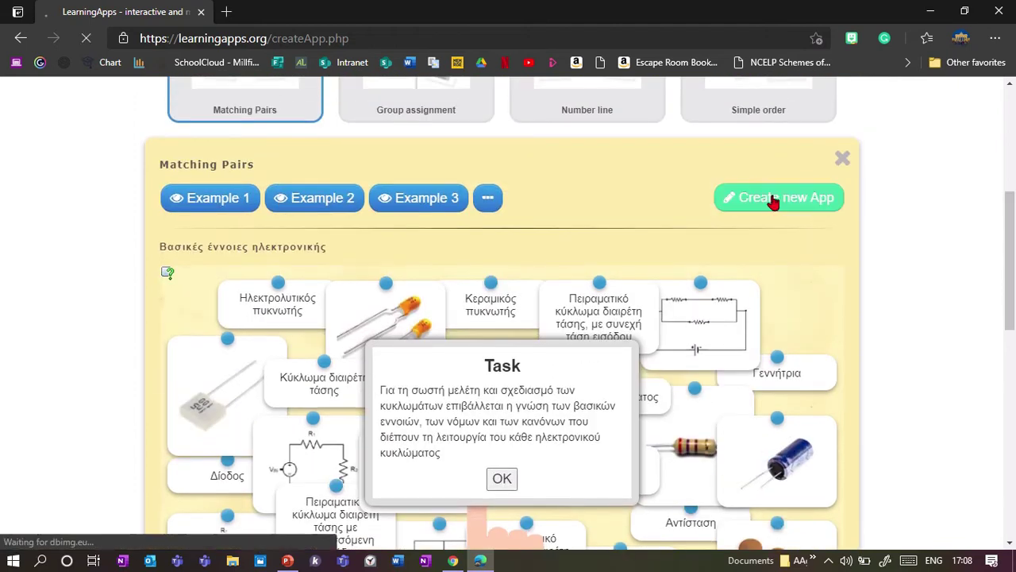
pyautogui.scroll(-3, 508, 317)
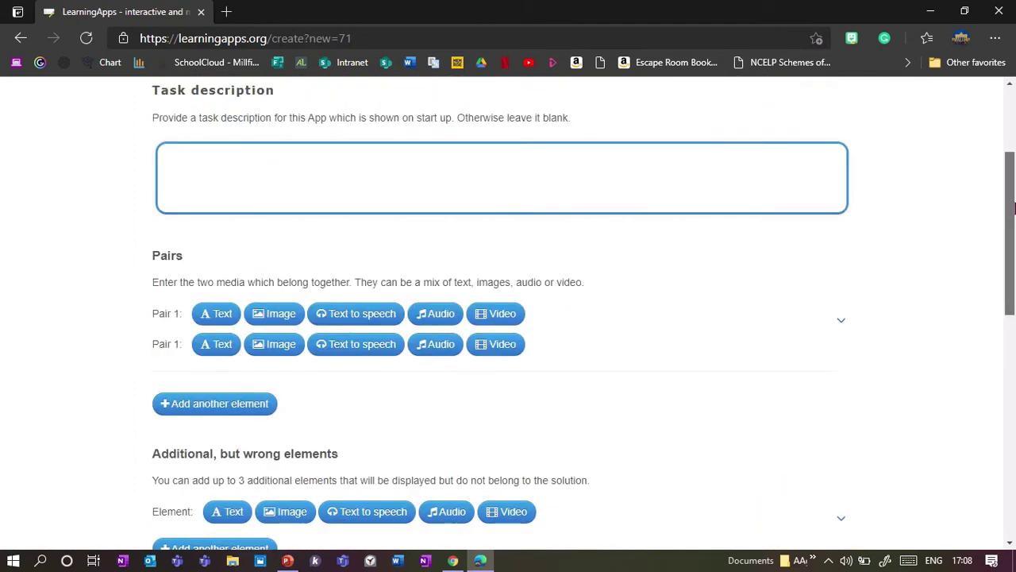
# Make the first element of pair 1 a text-to-speech item reading "hello" in Deutsch.
pyautogui.click(274, 166)
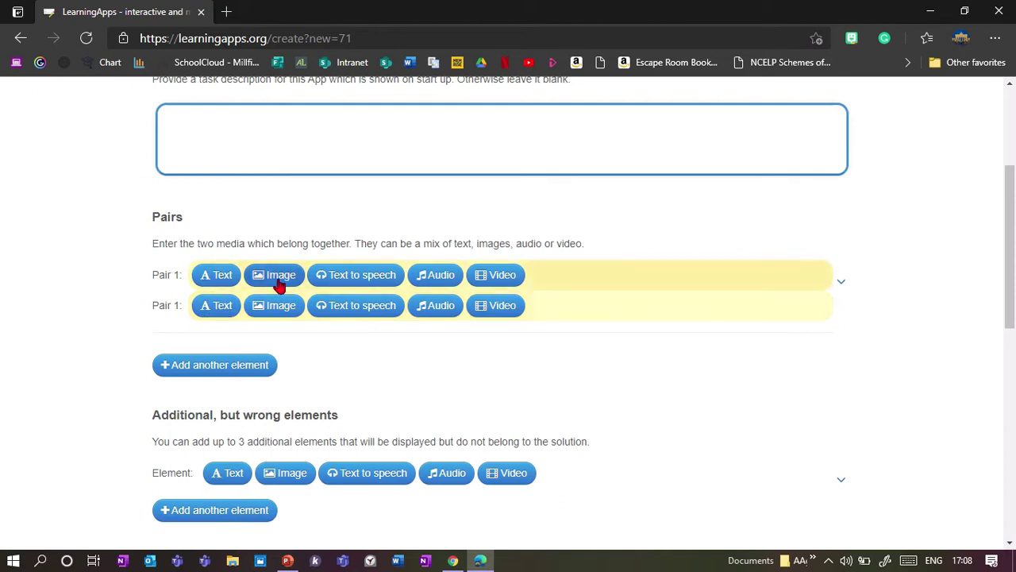
pyautogui.click(356, 278)
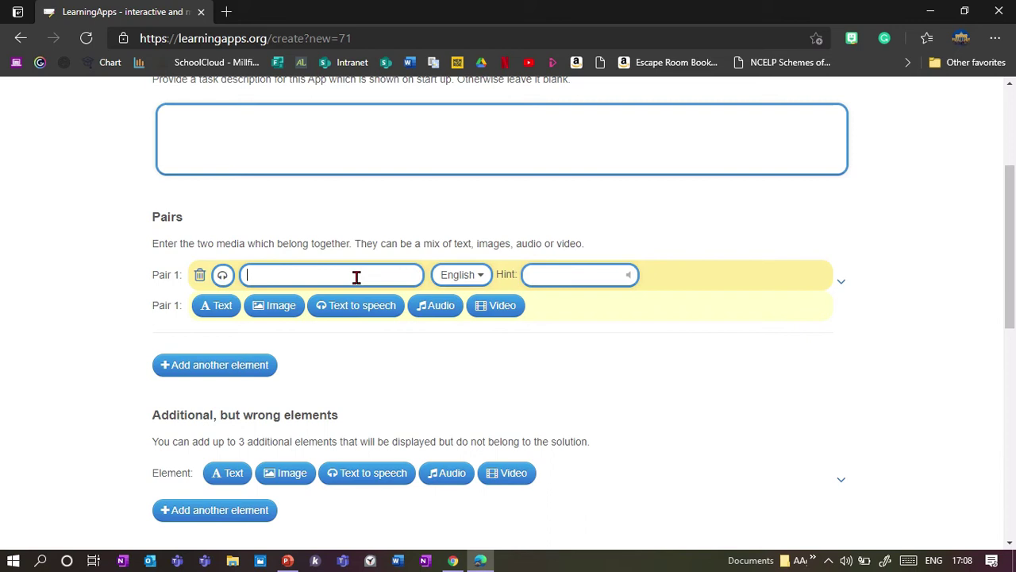
pyautogui.click(479, 277)
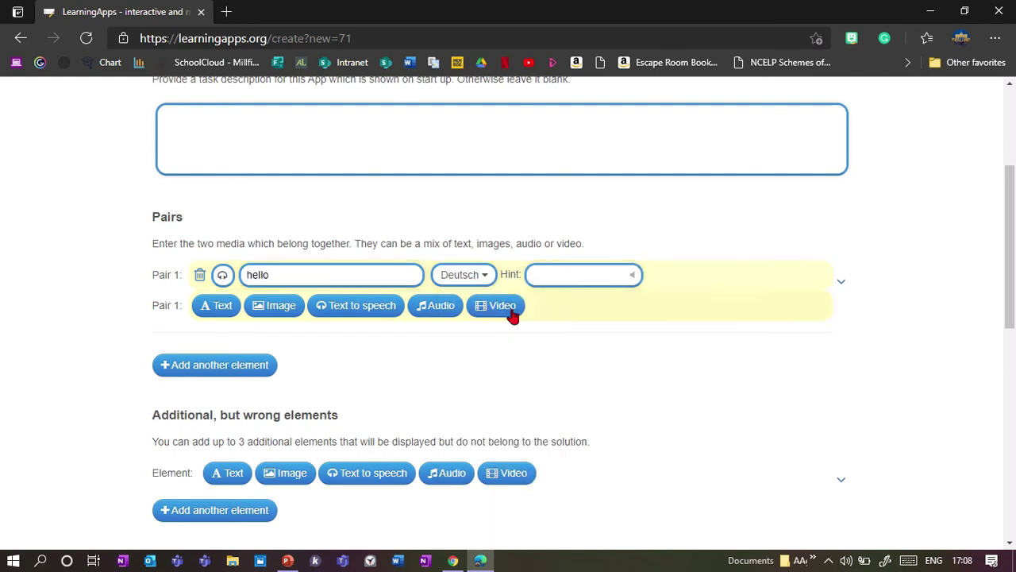
# Look at the video source options for the second element of pair 1 and remove the video item.
pyautogui.click(511, 310)
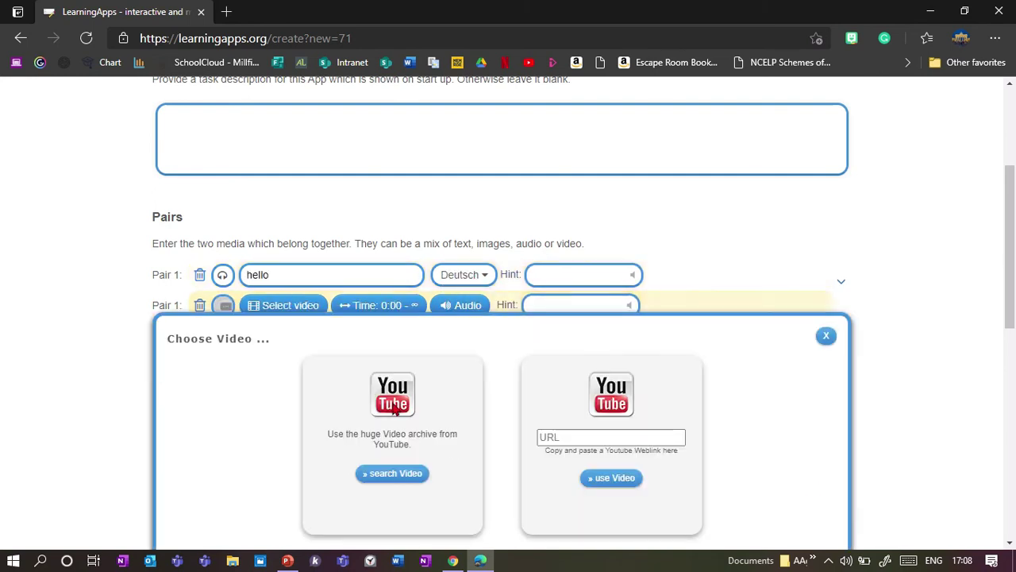
pyautogui.click(826, 335)
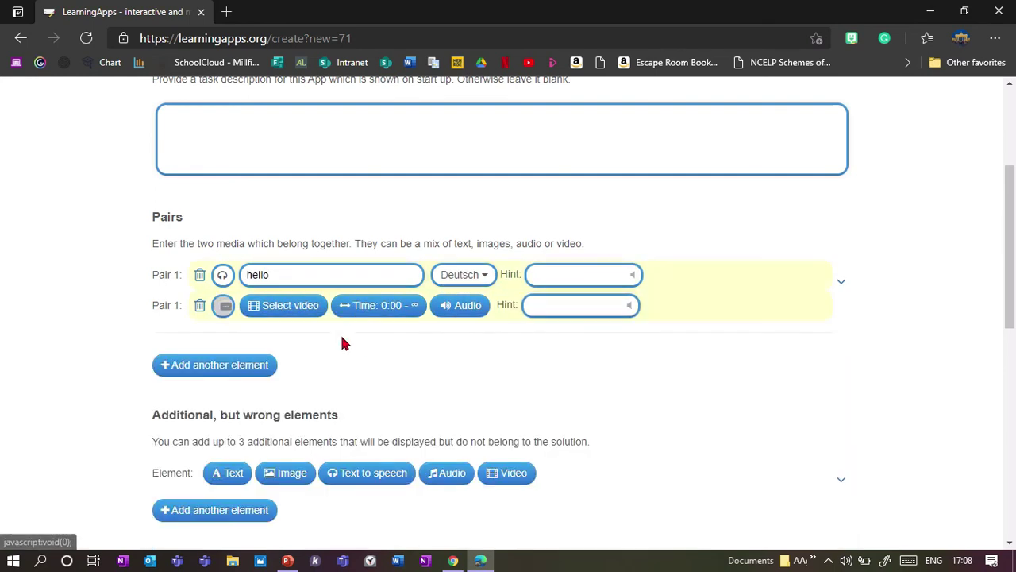
pyautogui.click(199, 306)
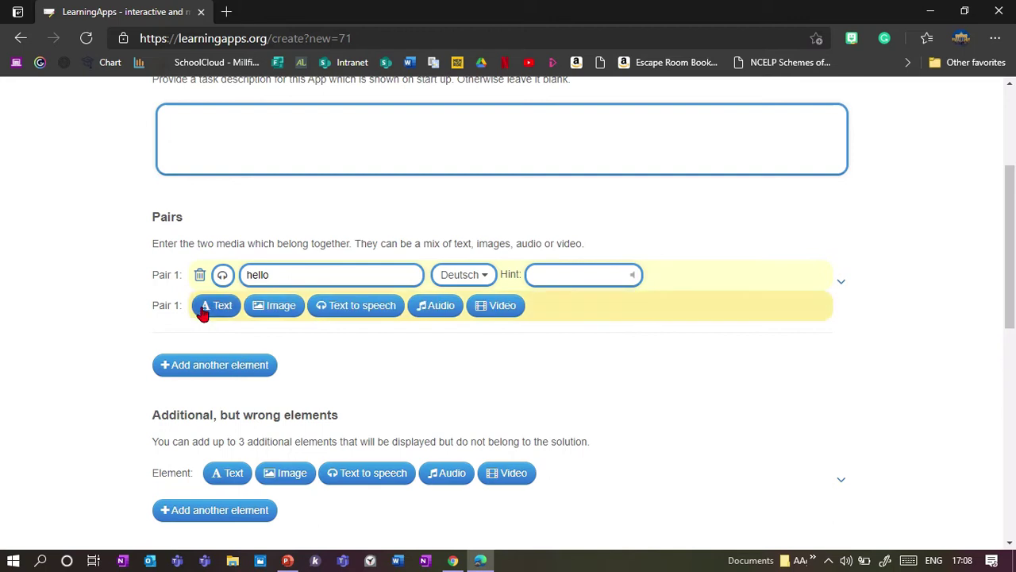
# Look at the audio source options for the second element of pair 1 and remove the audio item.
pyautogui.click(439, 313)
pyautogui.moveTo(1012, 279); pyautogui.dragTo(1014, 343)
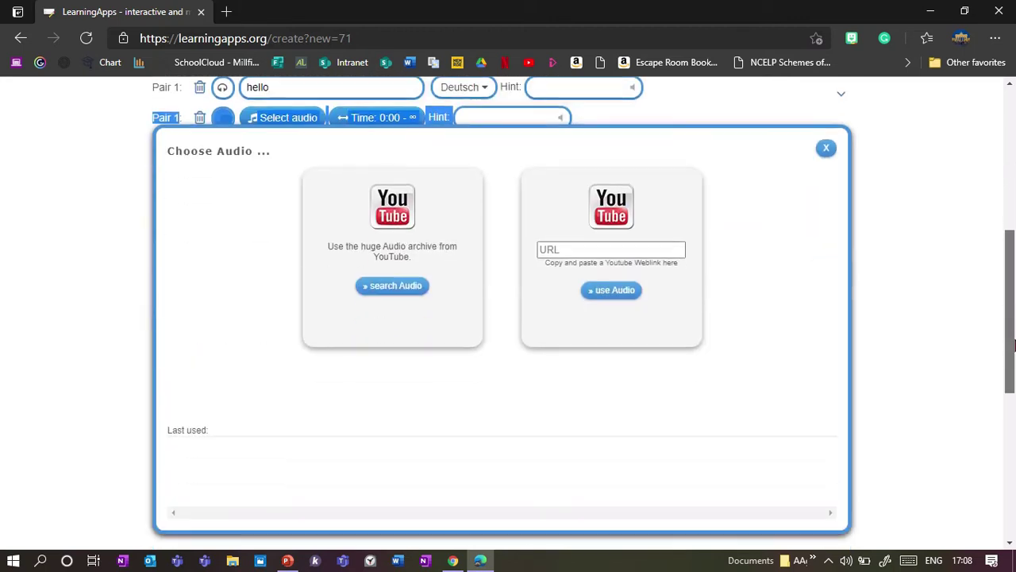
pyautogui.scroll(1, 1014, 343)
pyautogui.click(823, 211)
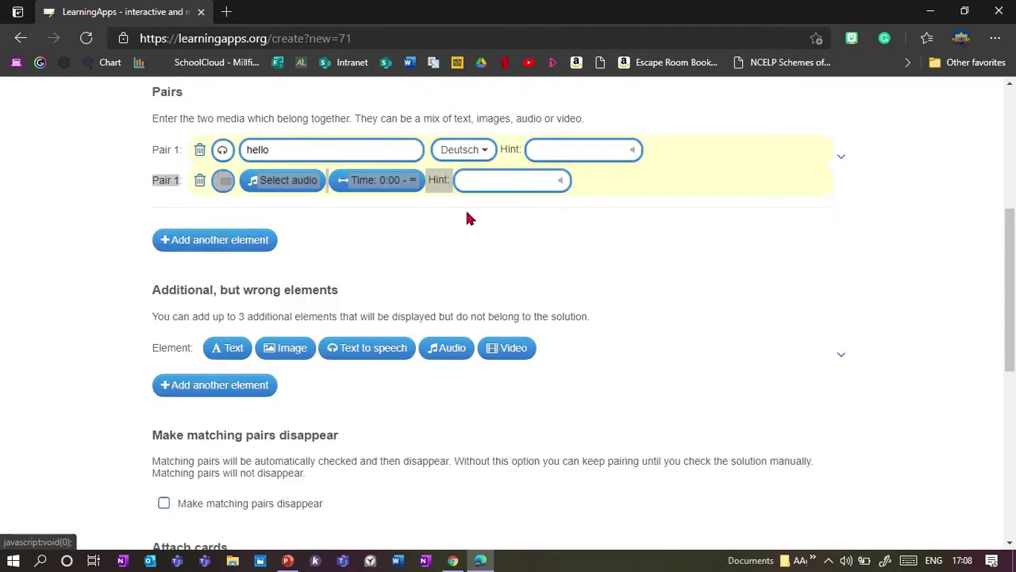
pyautogui.click(200, 180)
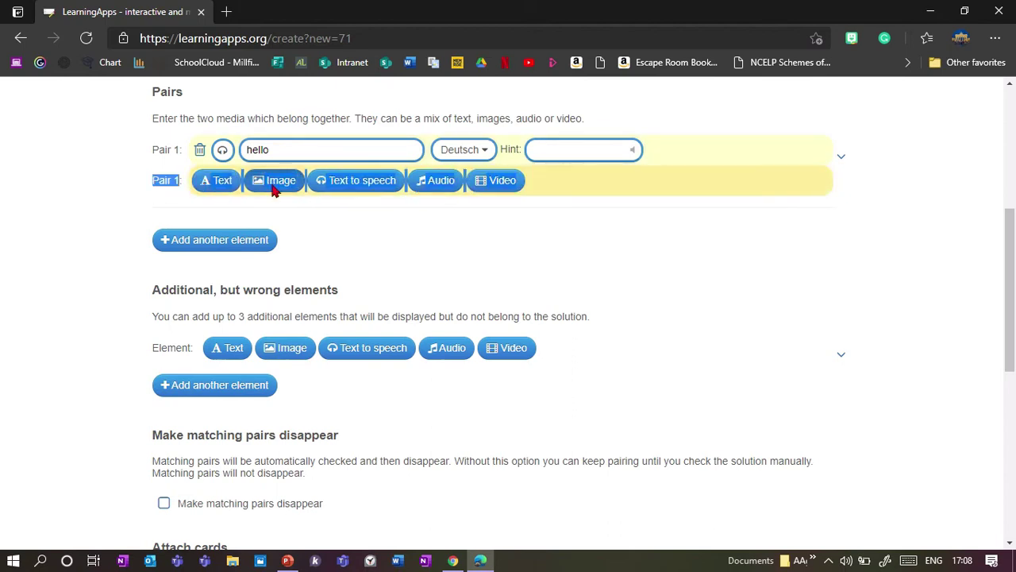
# Make the second element of pair 1 an image item and close the image chooser without picking a picture.
pyautogui.click(270, 180)
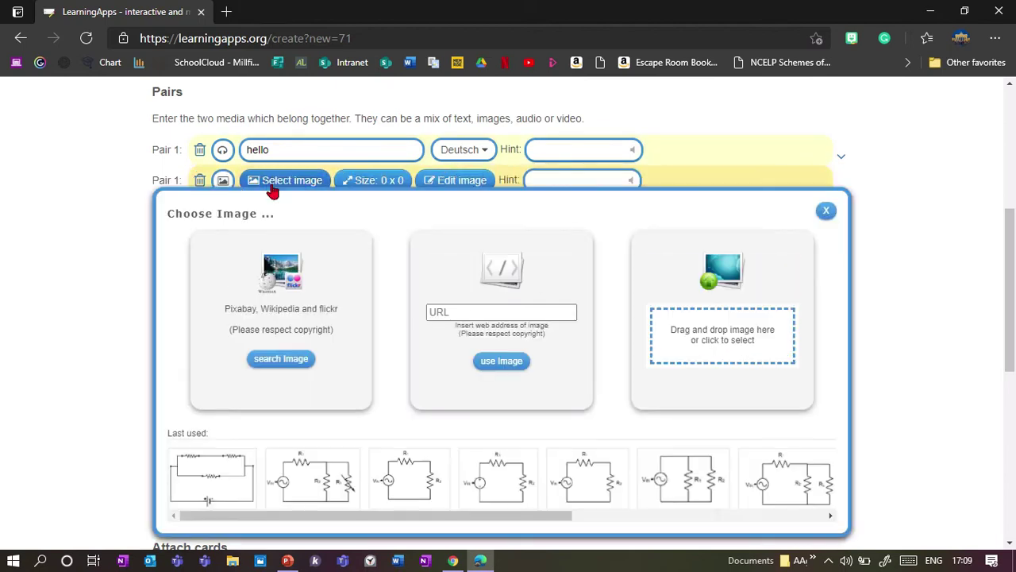
pyautogui.click(828, 211)
pyautogui.moveTo(1014, 266); pyautogui.dragTo(1013, 135)
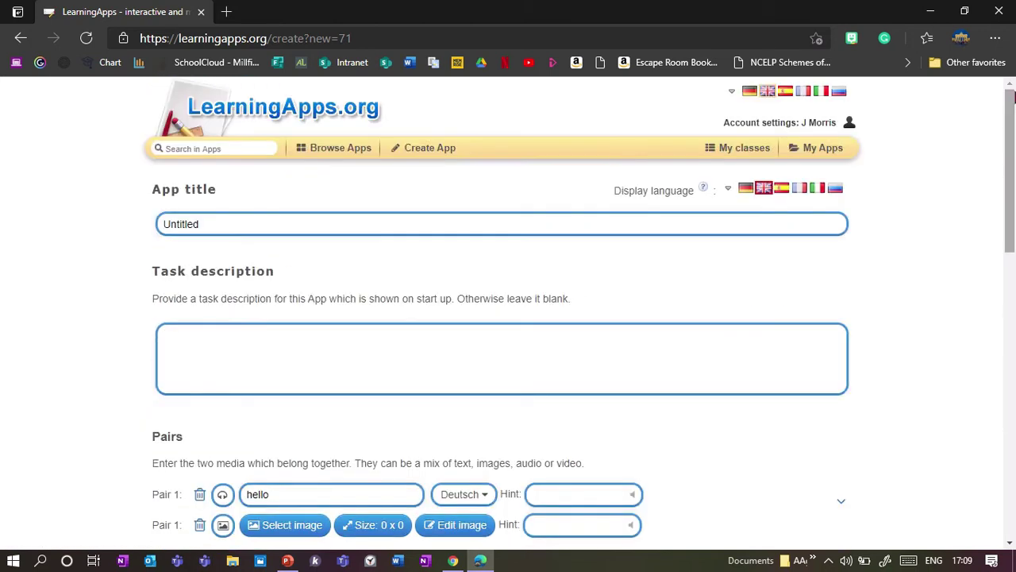
# Leave the unsaved matching-pairs app, discarding its changes, and return to the overview of existing apps.
pyautogui.click(424, 151)
pyautogui.click(636, 121)
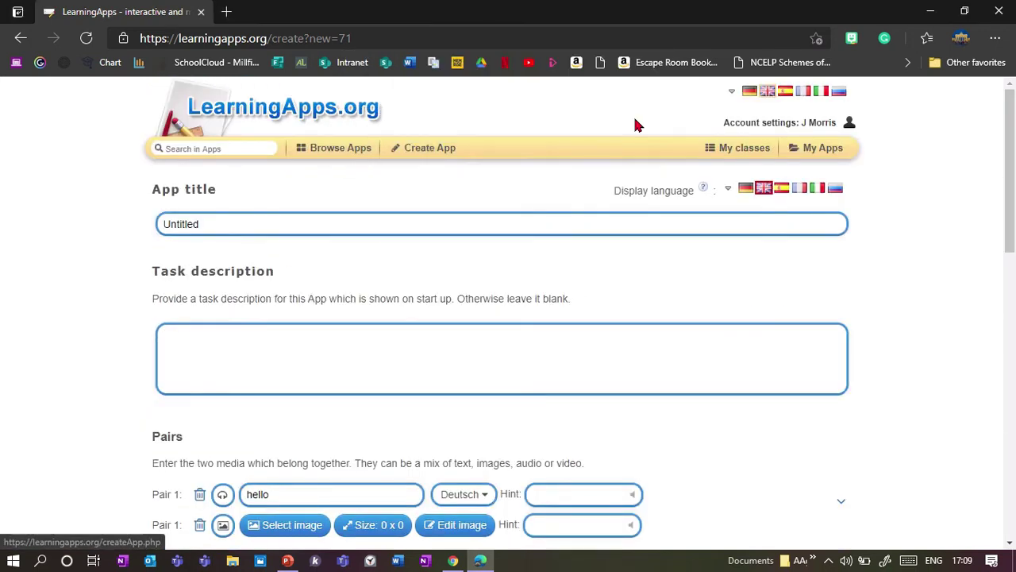
pyautogui.click(326, 149)
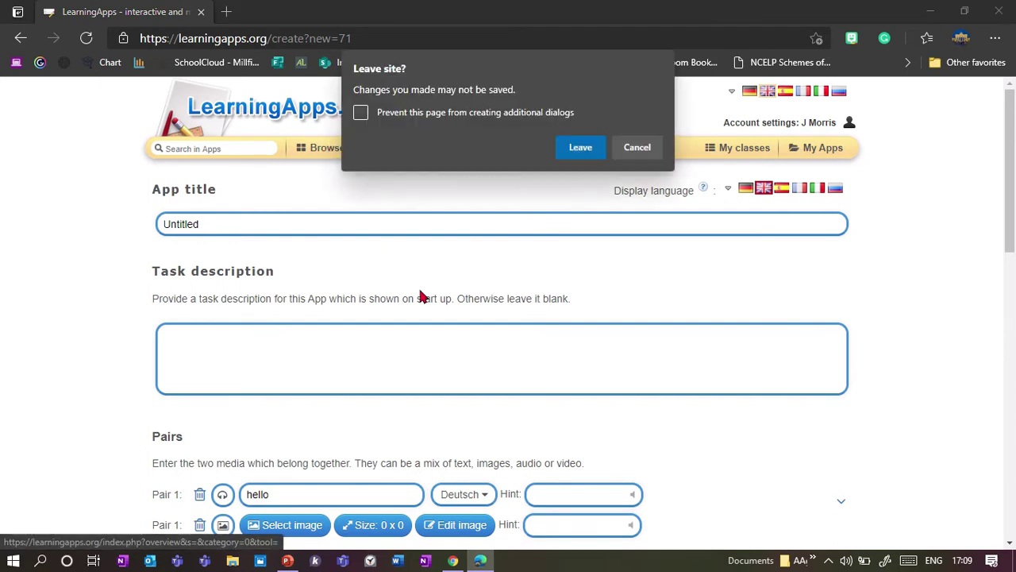
pyautogui.click(569, 144)
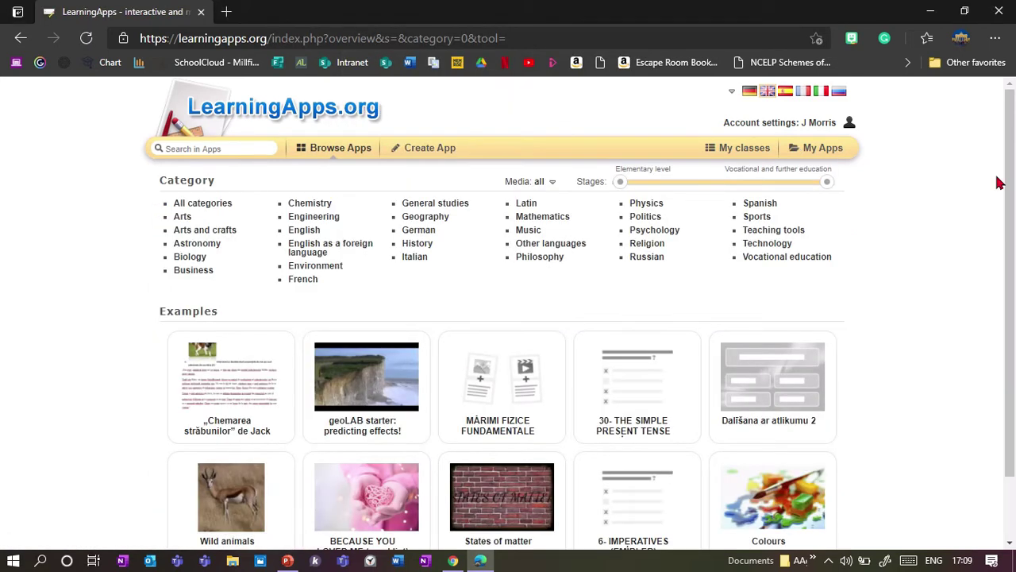
pyautogui.moveTo(1013, 195)
pyautogui.mouseDown()
pyautogui.moveTo(1014, 256)
pyautogui.moveTo(1013, 194)
pyautogui.mouseUp()
# Switch to the Genially editor, preview the presentation from the Title 1 page and advance to the Game page.
pyautogui.click(452, 561)
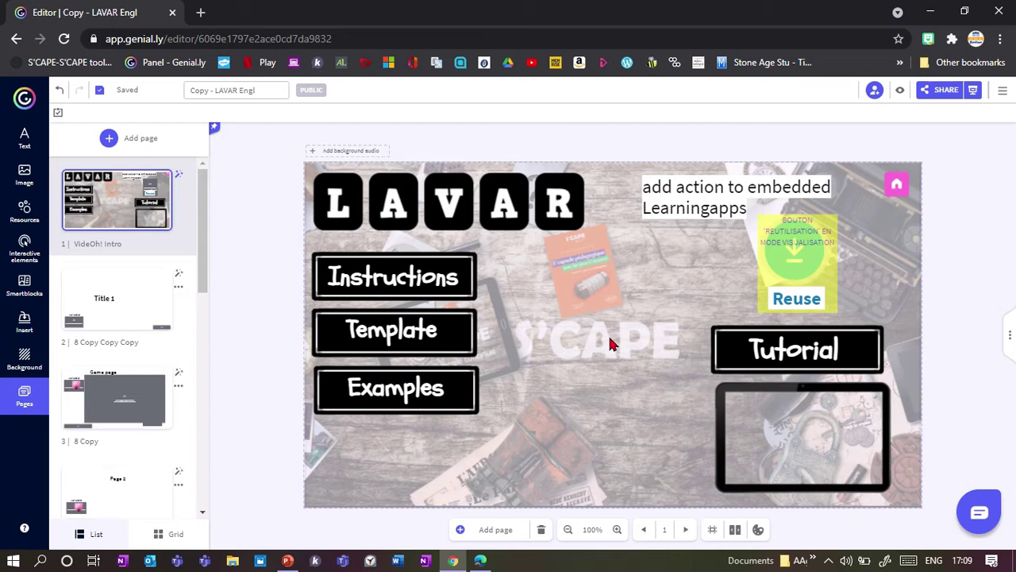
pyautogui.click(79, 297)
pyautogui.click(898, 91)
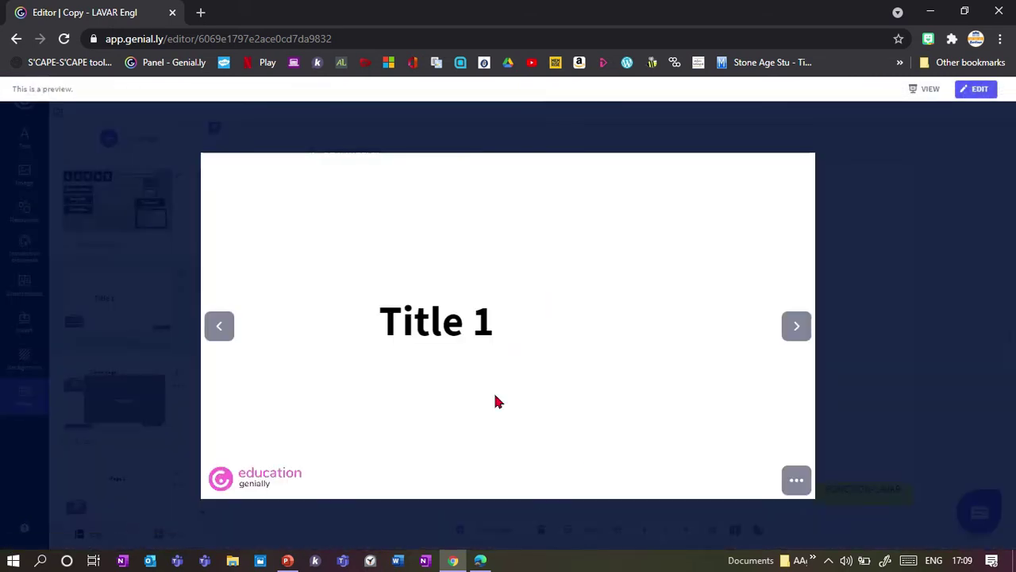
pyautogui.click(792, 326)
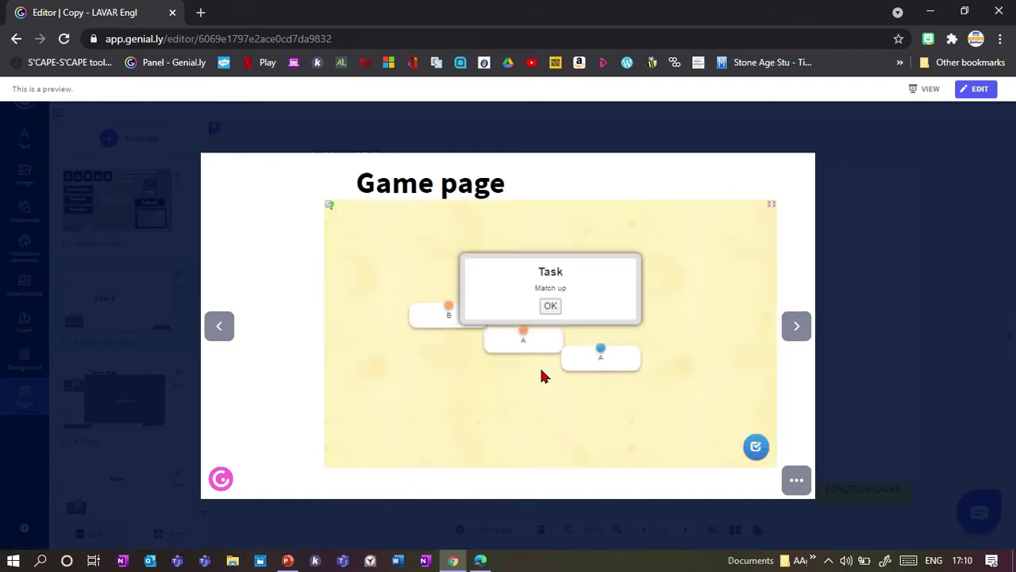
# Play the embedded matching exercise by pairing B with B and A with A, check the solution and dismiss the feedback.
pyautogui.click(551, 307)
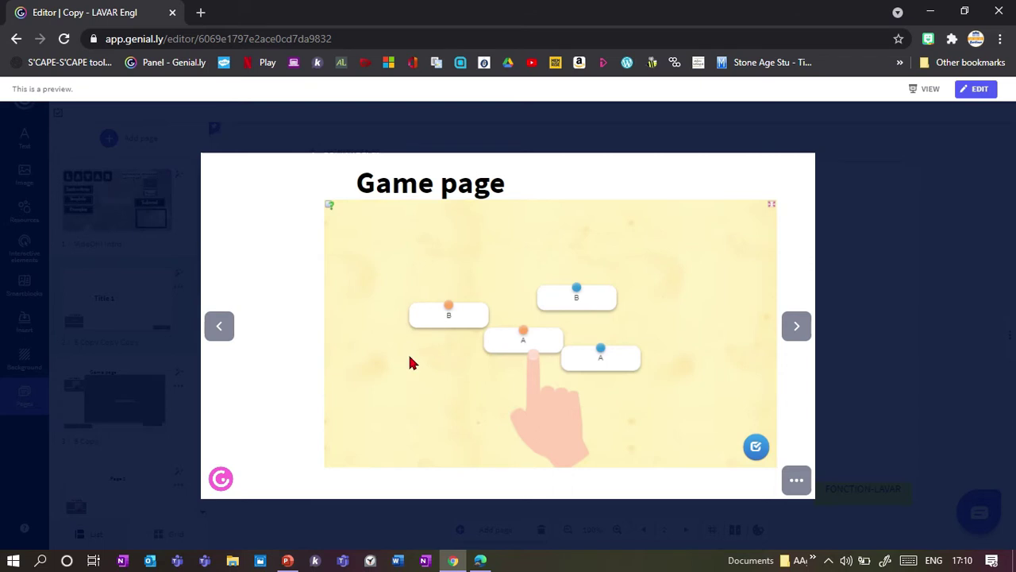
pyautogui.moveTo(463, 317); pyautogui.dragTo(601, 313)
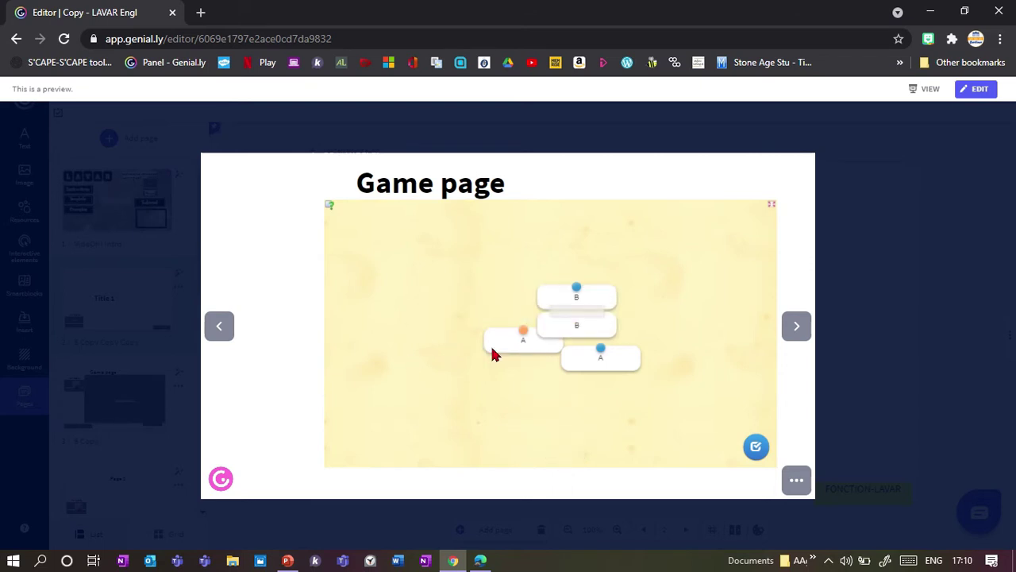
pyautogui.moveTo(497, 347); pyautogui.dragTo(581, 387)
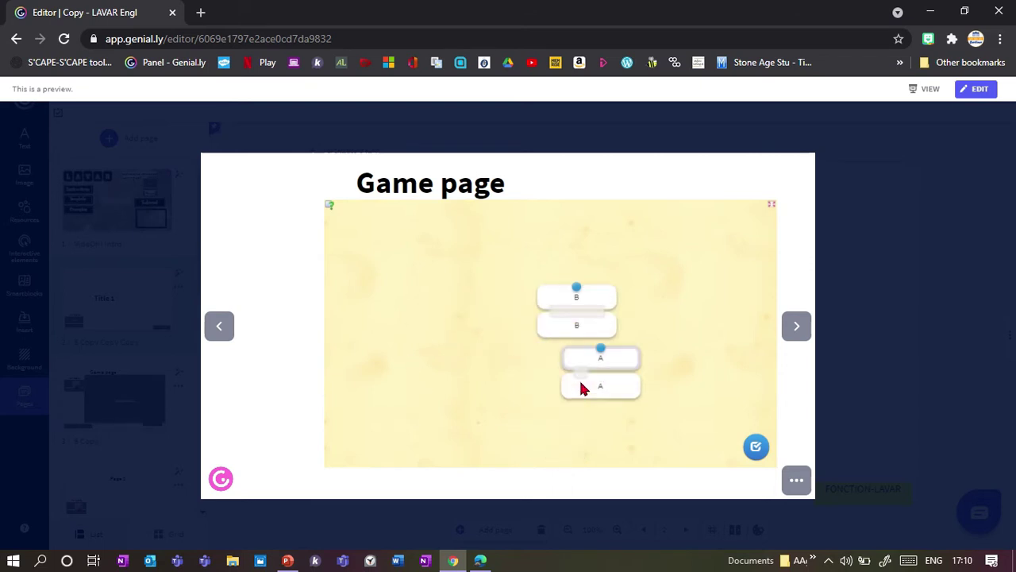
pyautogui.click(757, 447)
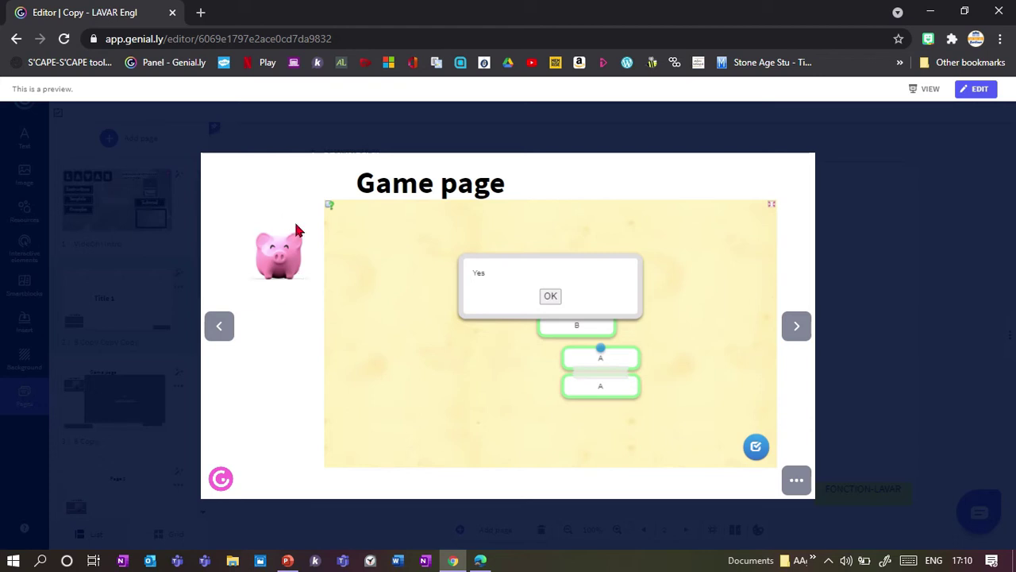
pyautogui.click(548, 296)
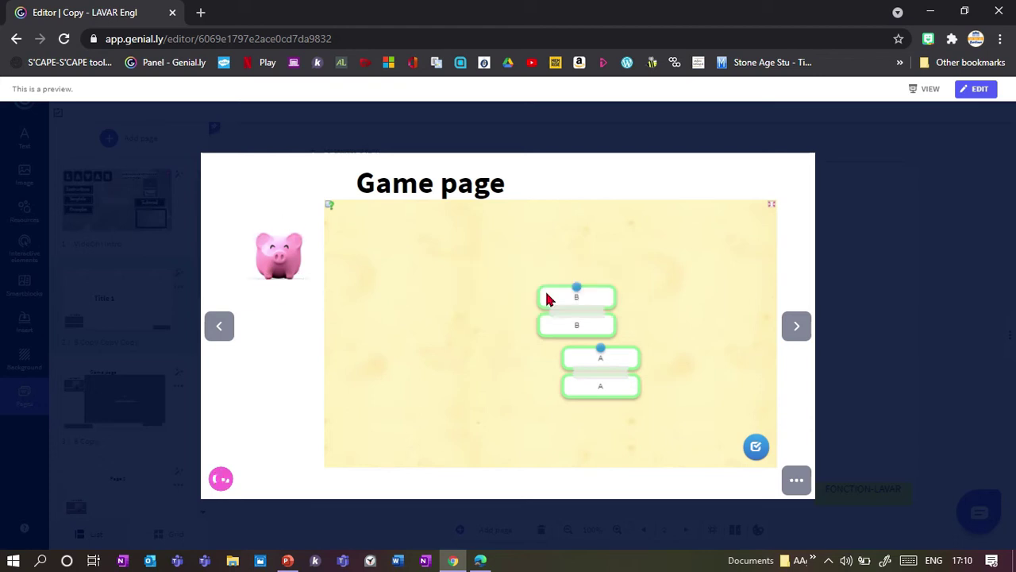
# Exit the preview and open page 3, the Game page, in the editor.
pyautogui.press('Escape')
pyautogui.click(118, 401)
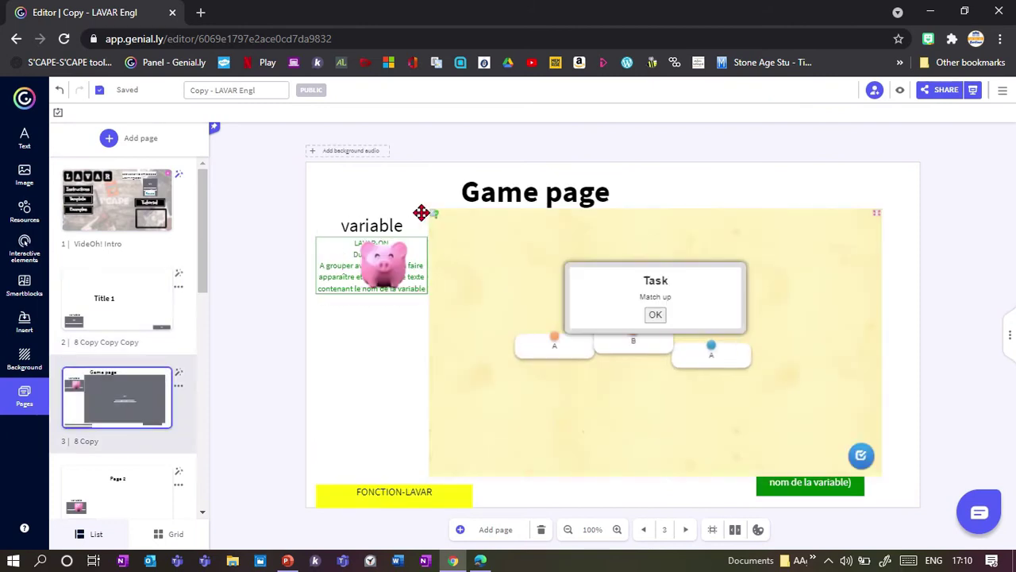
# Inspect the grouped variable and piggy bank on the Game page, and compare it with Page 2 in the preview.
pyautogui.click(391, 289)
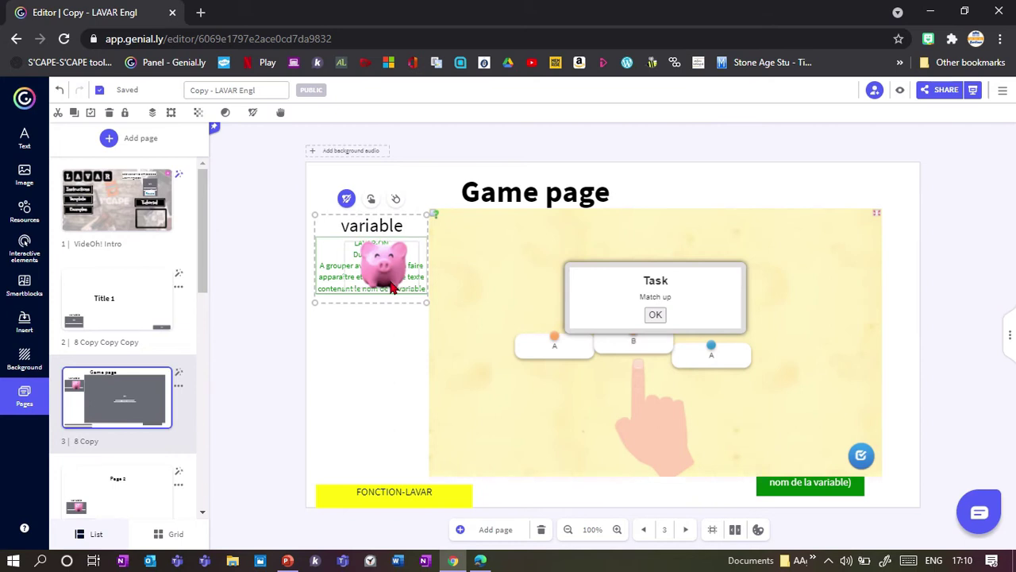
pyautogui.click(354, 335)
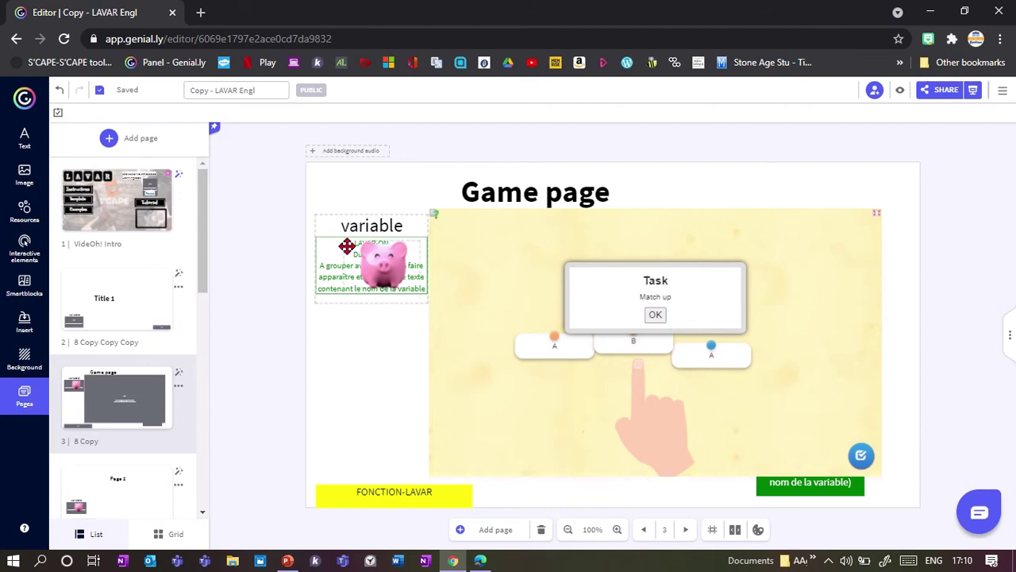
pyautogui.hotkey('ctrl', 'alt', 'p')
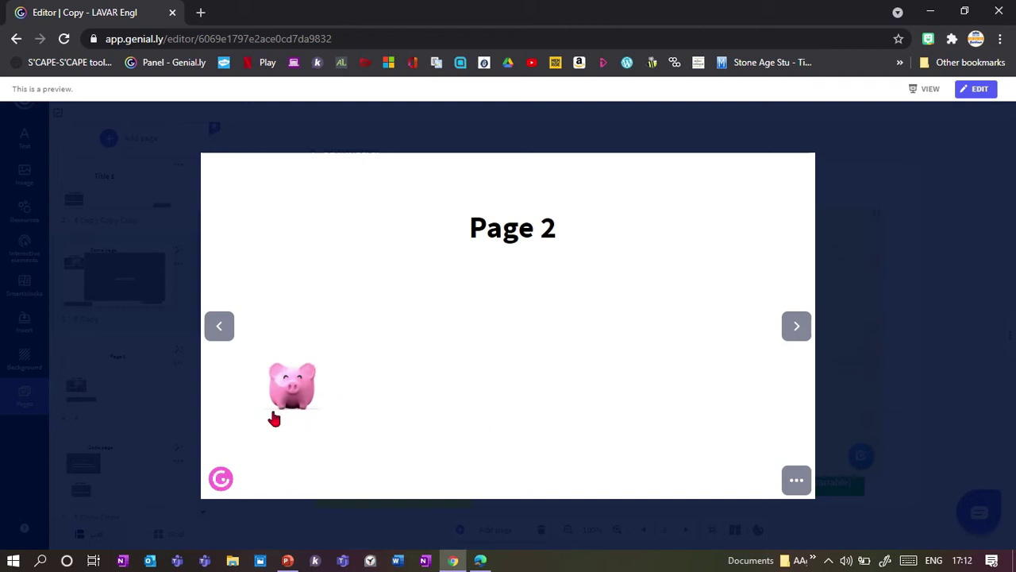
pyautogui.click(221, 326)
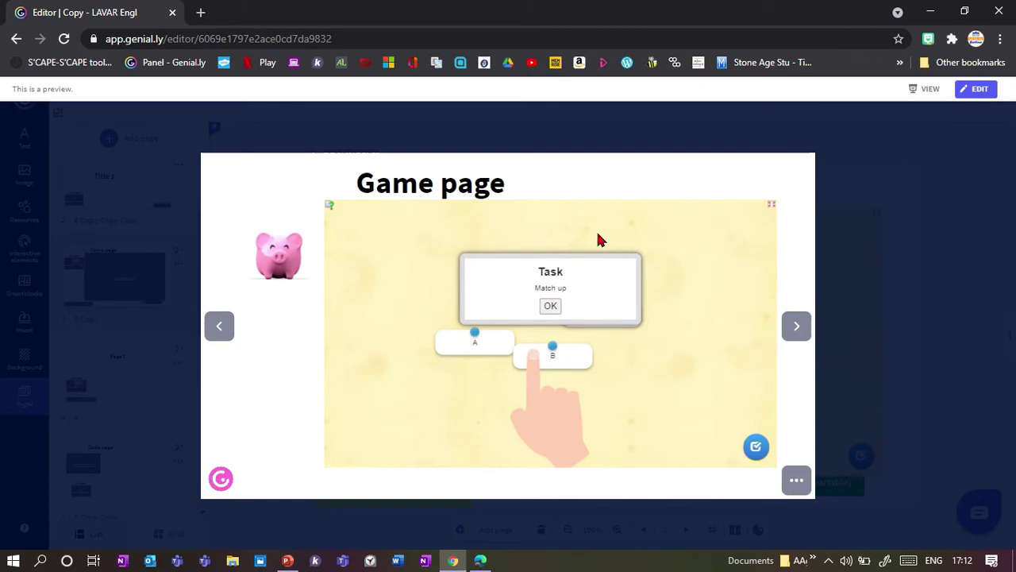
pyautogui.click(792, 337)
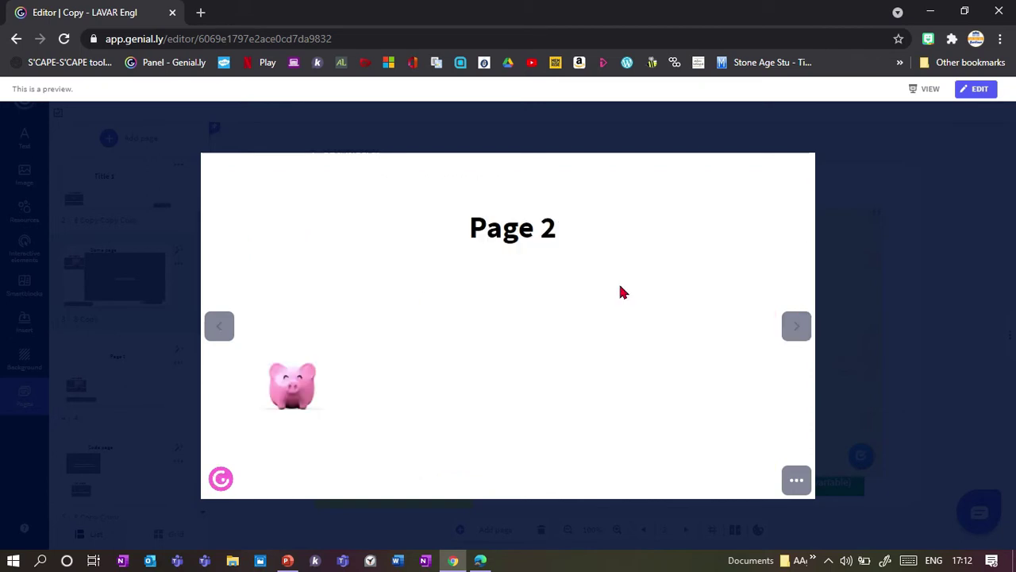
pyautogui.click(225, 336)
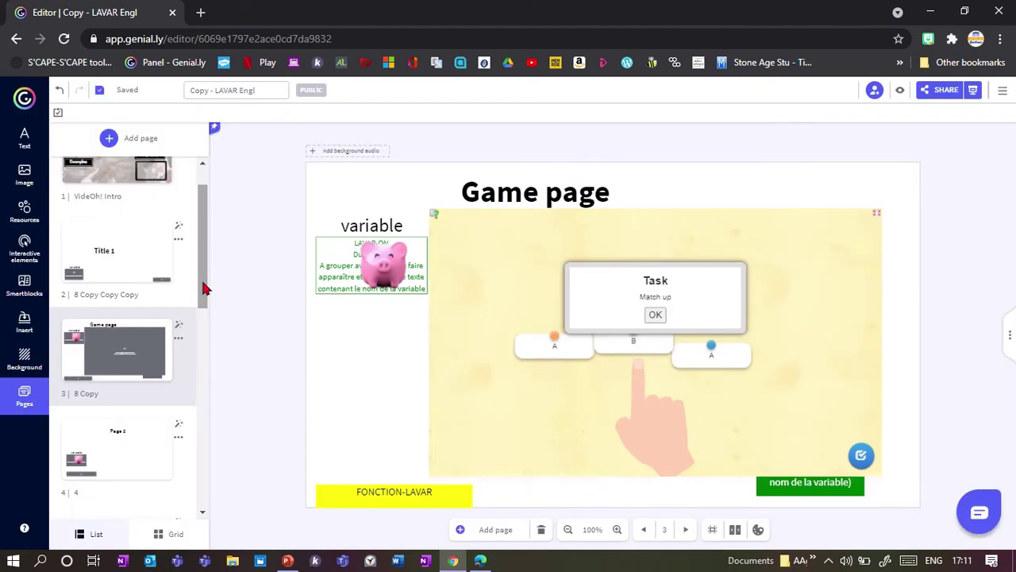
pyautogui.moveTo(204, 285)
pyautogui.mouseDown()
pyautogui.moveTo(204, 297)
pyautogui.moveTo(201, 287)
pyautogui.mouseUp()
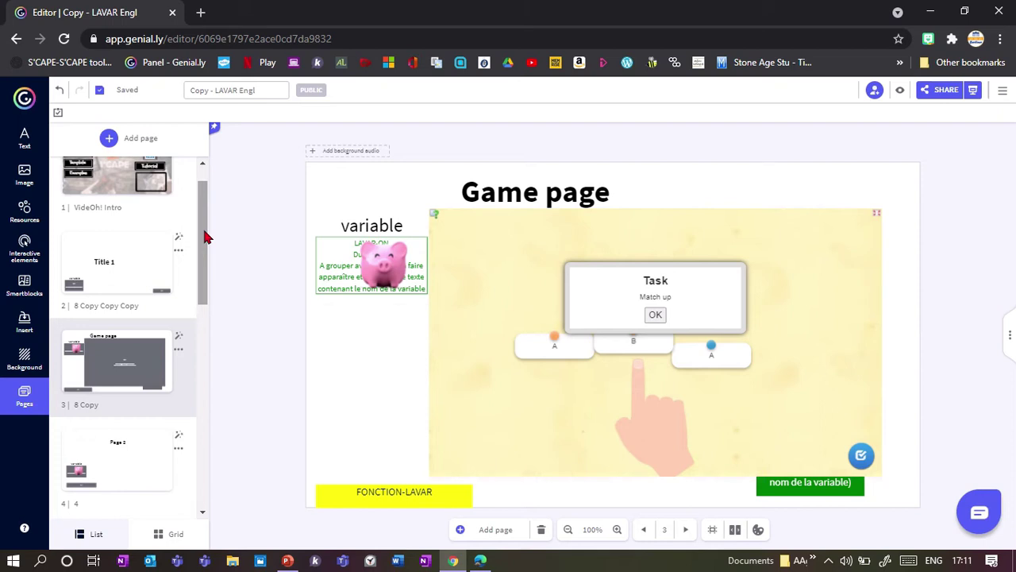
pyautogui.moveTo(203, 235); pyautogui.dragTo(202, 242)
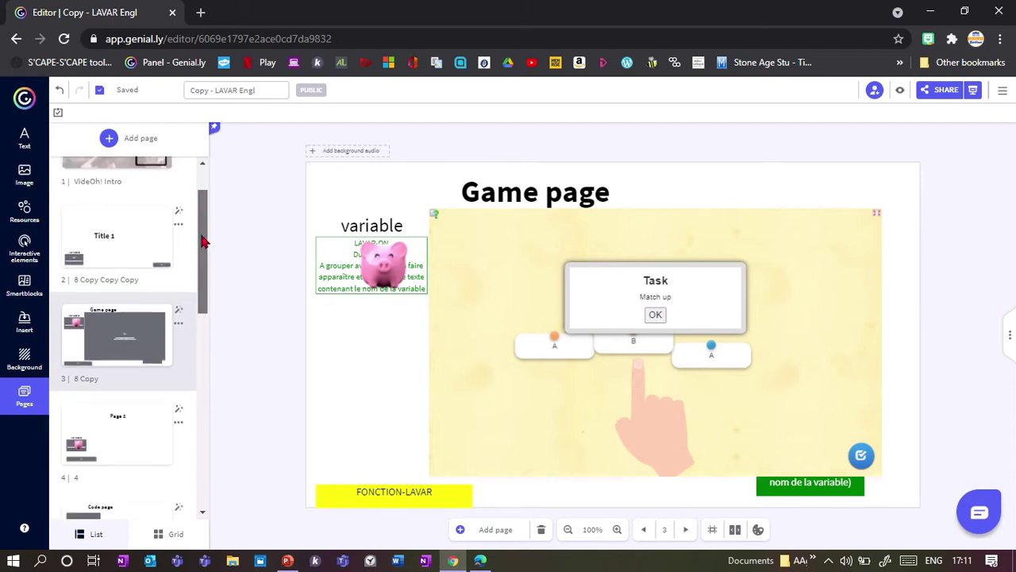
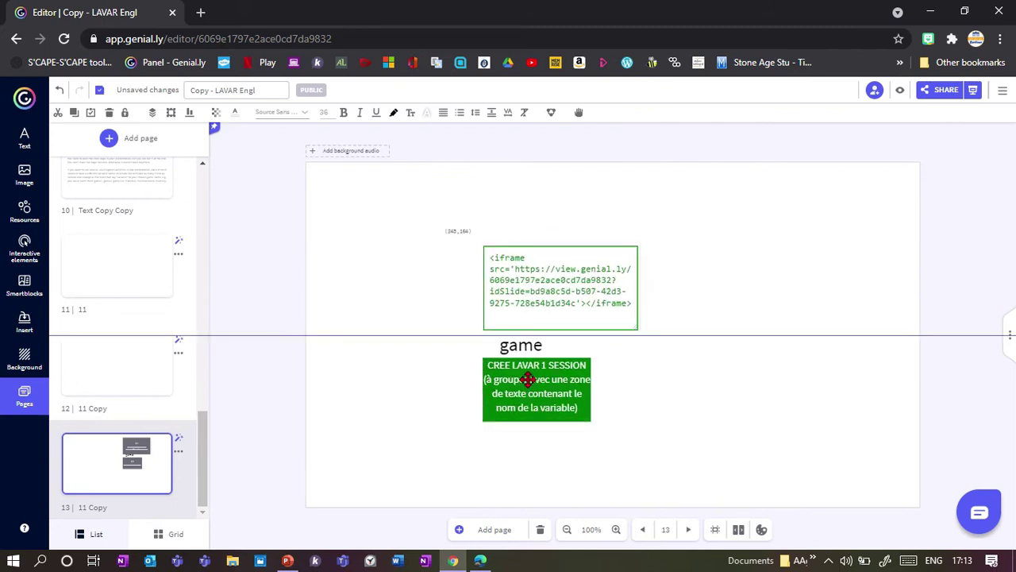
# Move the grouped "game" label and green CREE LAVAR 1 SESSION block to the lower-left corner of page 13.
pyautogui.click(679, 387)
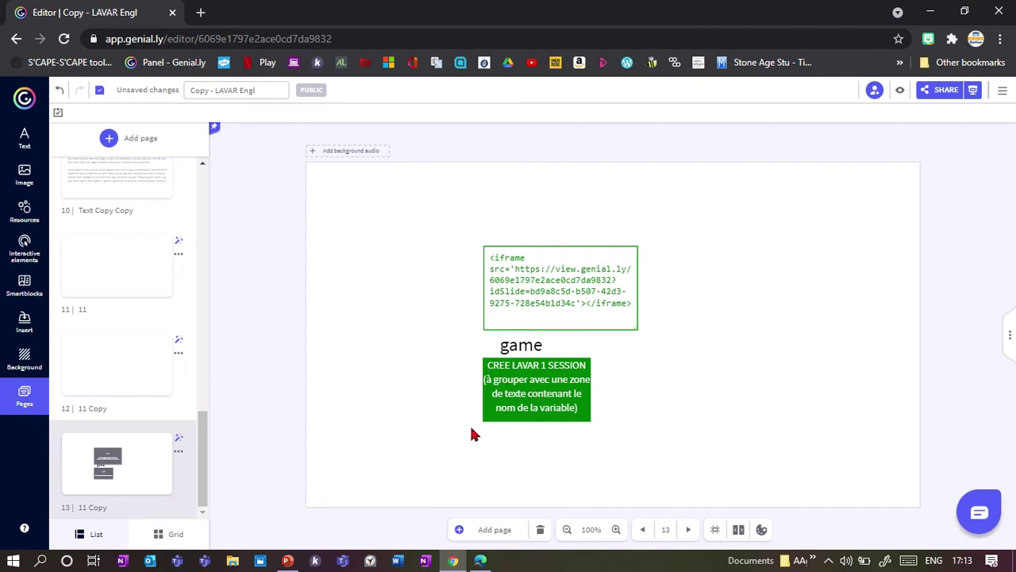
pyautogui.moveTo(516, 402); pyautogui.dragTo(369, 461)
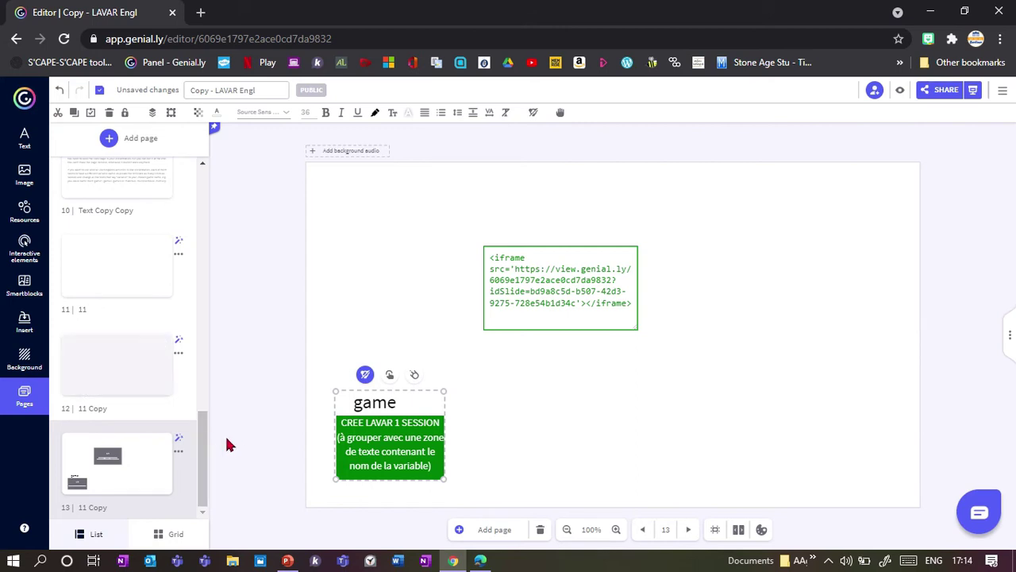
# Preview page 13, copy the complete iframe code from the green-bordered box and return to the editor.
pyautogui.click(900, 92)
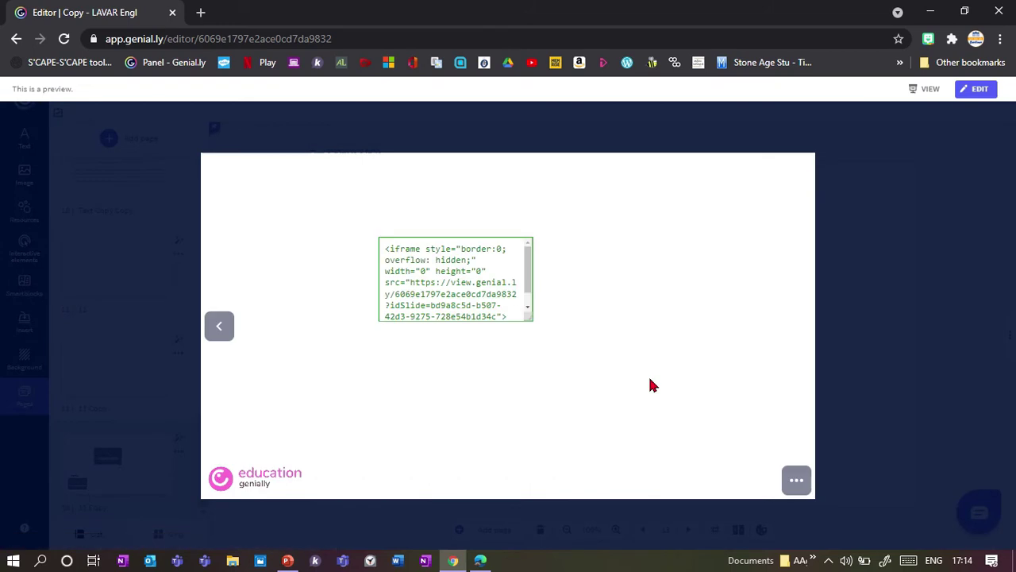
pyautogui.tripleClick(452, 271)
pyautogui.hotkey('ctrl', 'c')
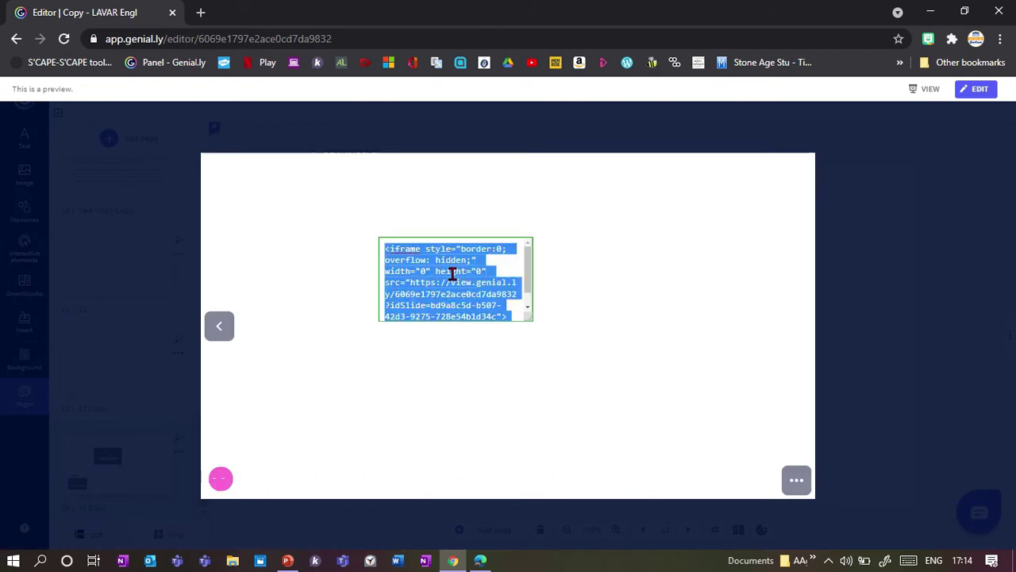
pyautogui.click(874, 420)
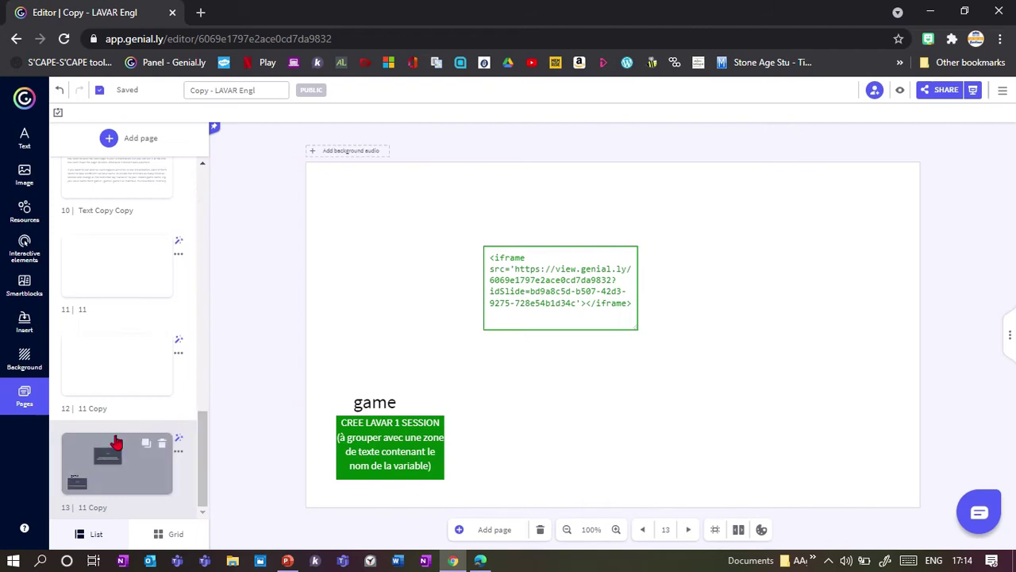
# Switch to LearningApps, open the LAVAR example from the user's own apps and start creating a similar app.
pyautogui.click(479, 560)
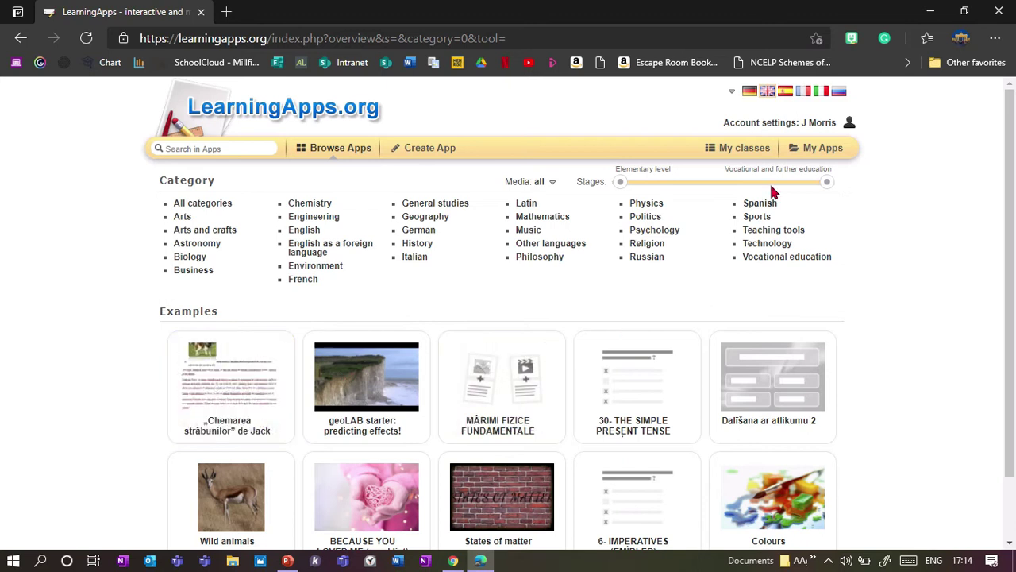
pyautogui.click(810, 148)
pyautogui.moveTo(1013, 151); pyautogui.dragTo(1013, 256)
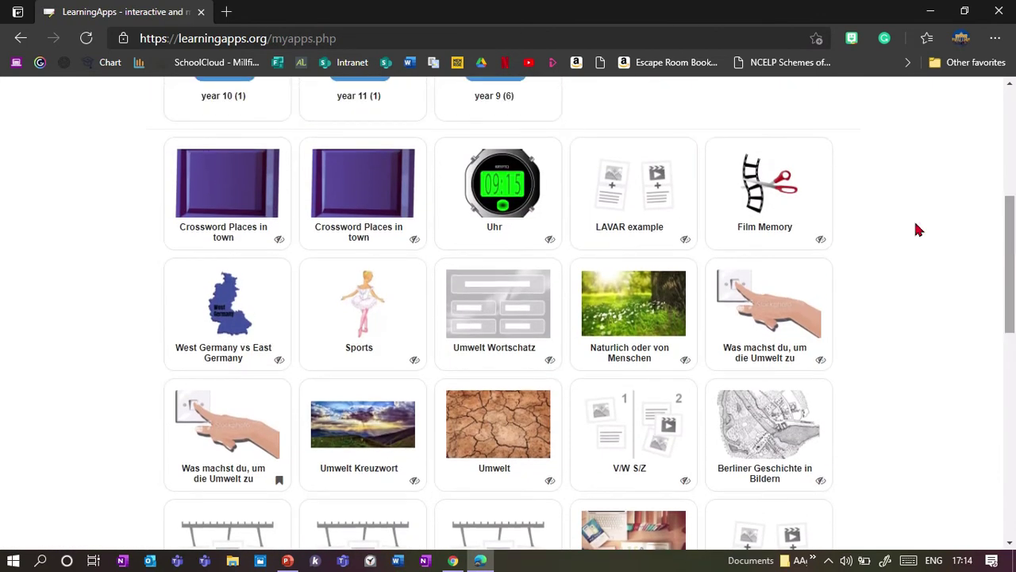
pyautogui.click(616, 199)
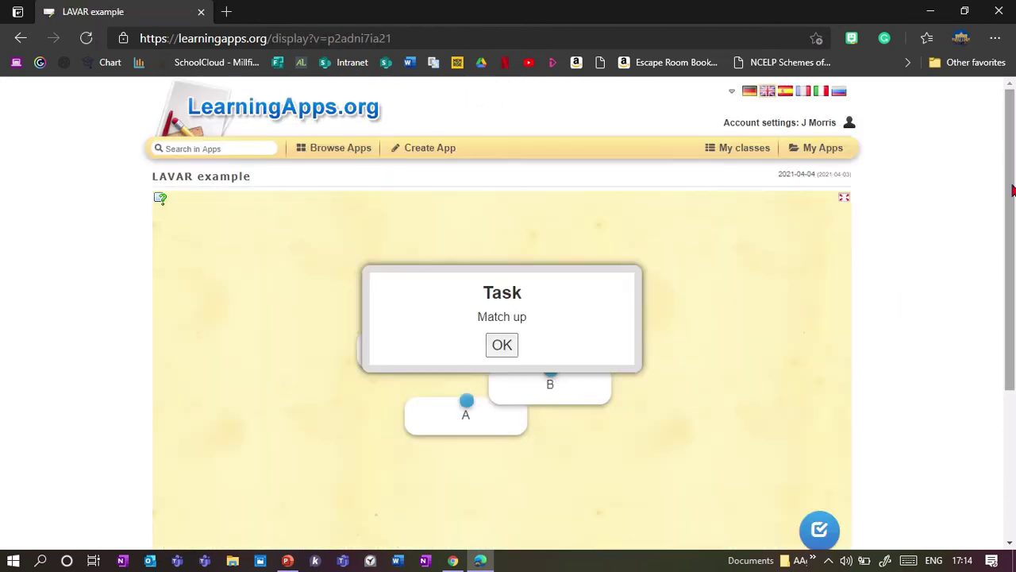
pyautogui.moveTo(1013, 209); pyautogui.dragTo(944, 370)
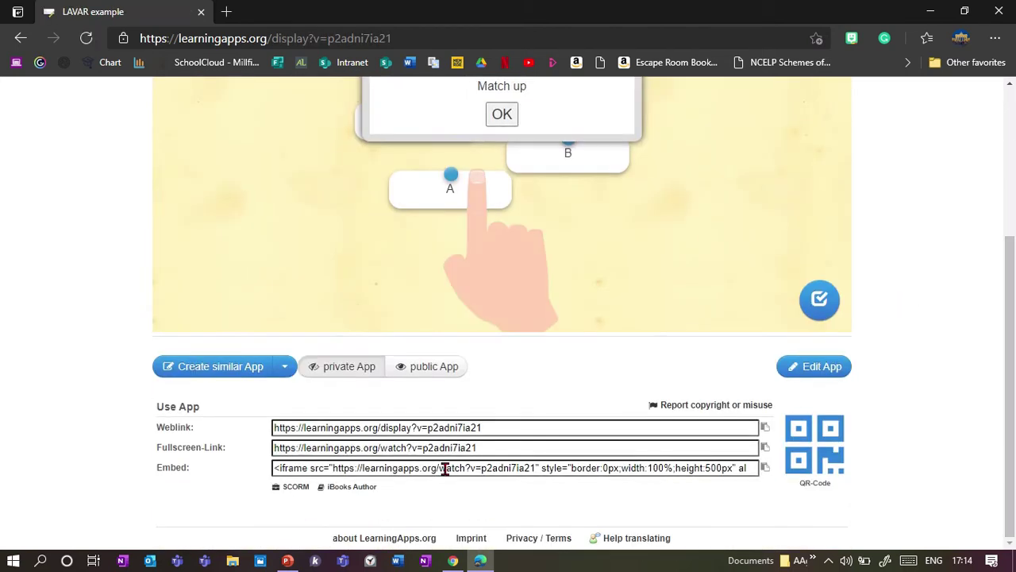
pyautogui.click(223, 373)
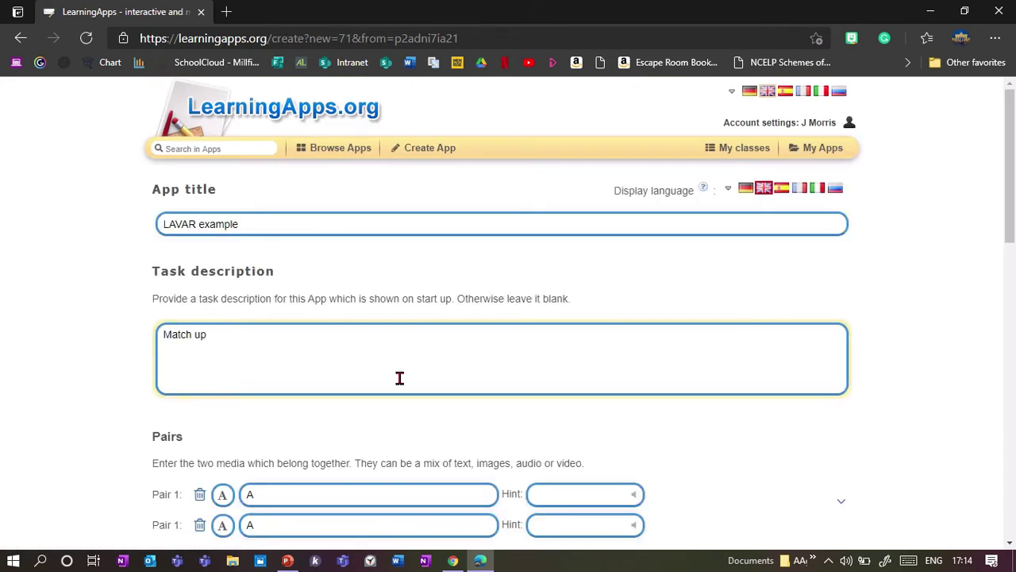
# Replace the app's feedback text with "Well done." followed by the iframe code copied from Genially.
pyautogui.moveTo(1010, 143); pyautogui.dragTo(1013, 425)
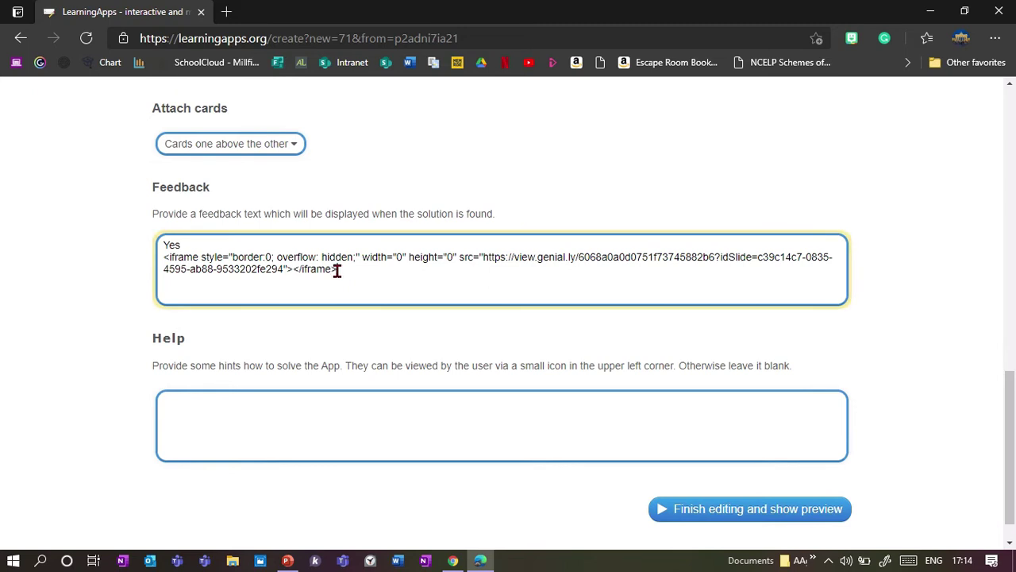
pyautogui.moveTo(337, 270); pyautogui.dragTo(119, 238)
pyautogui.press('BackSpace')
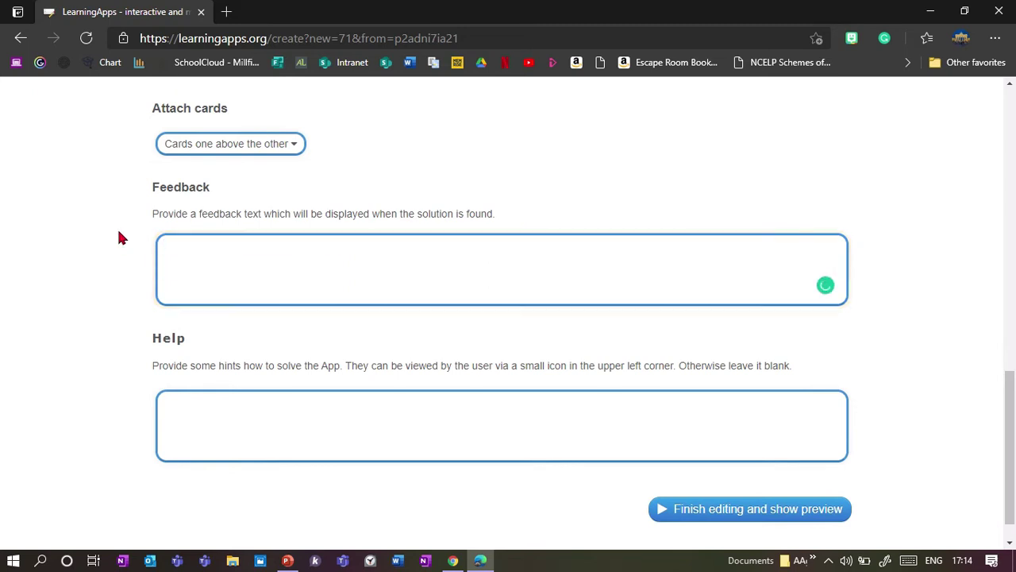
pyautogui.write('Well done.')
pyautogui.hotkey('ctrl', 'v')
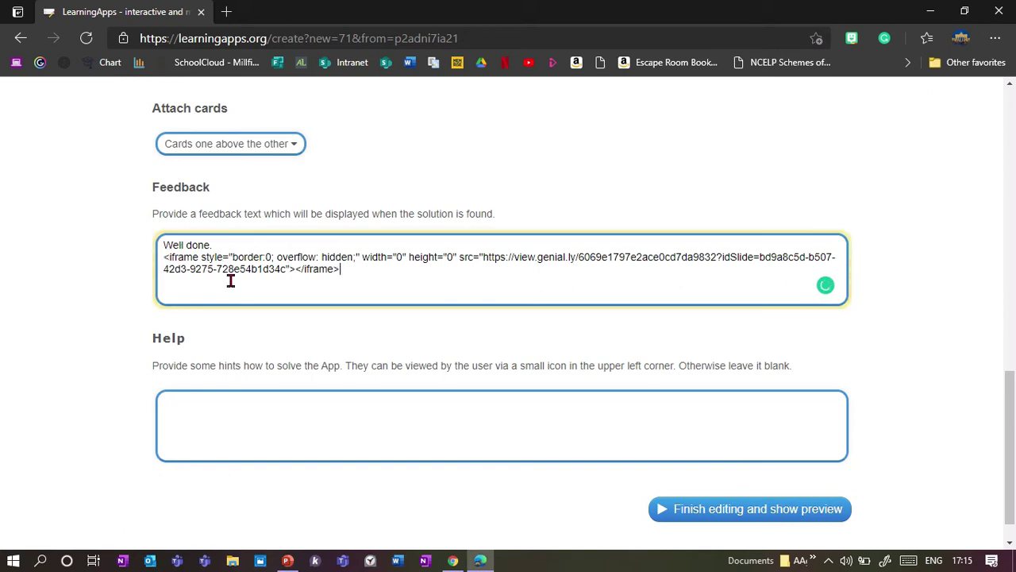
# Finish editing and save the new LAVAR example app, and copy its embed code.
pyautogui.scroll(-1, 556, 358)
pyautogui.click(736, 475)
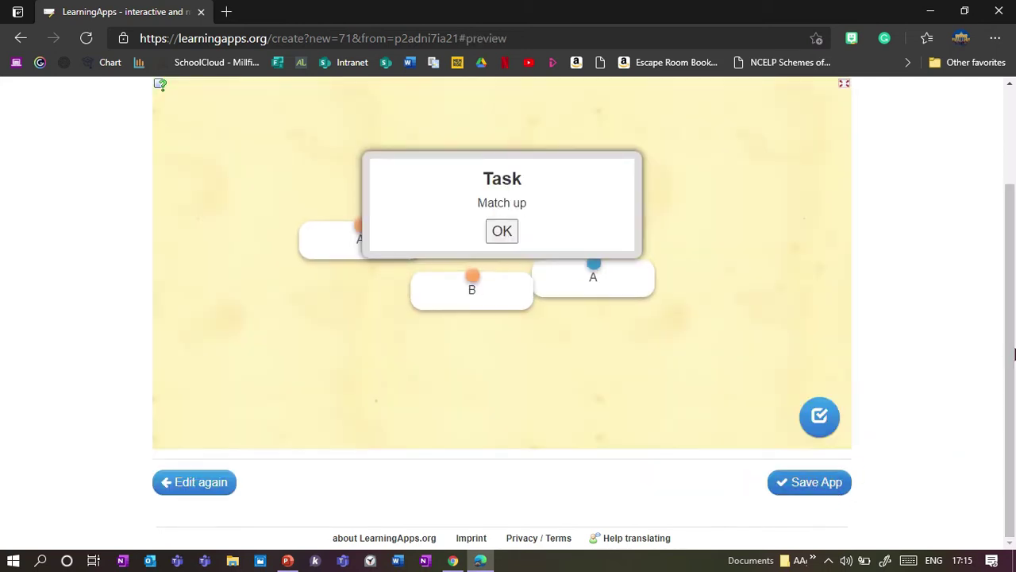
pyautogui.click(818, 486)
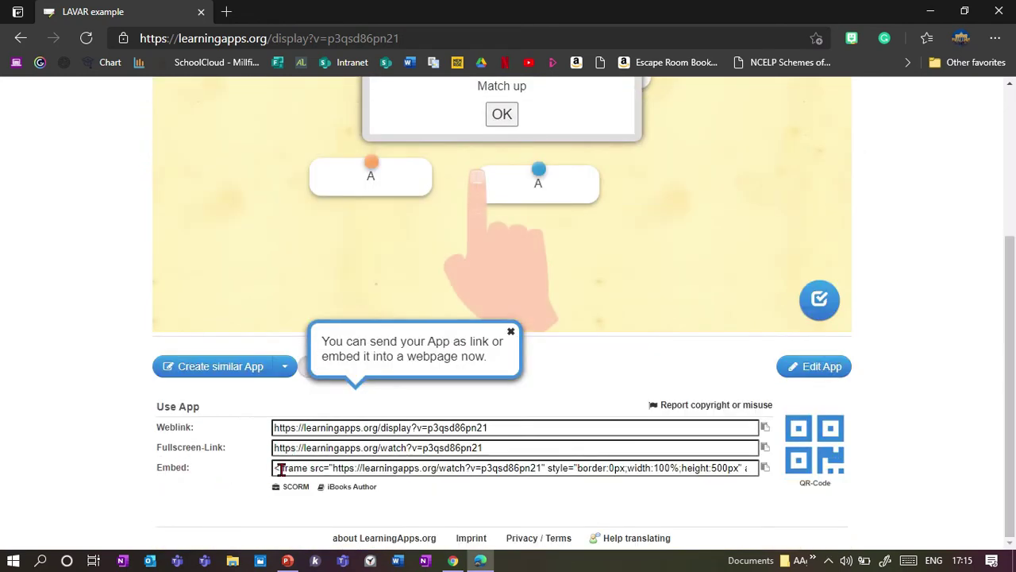
pyautogui.click(283, 468)
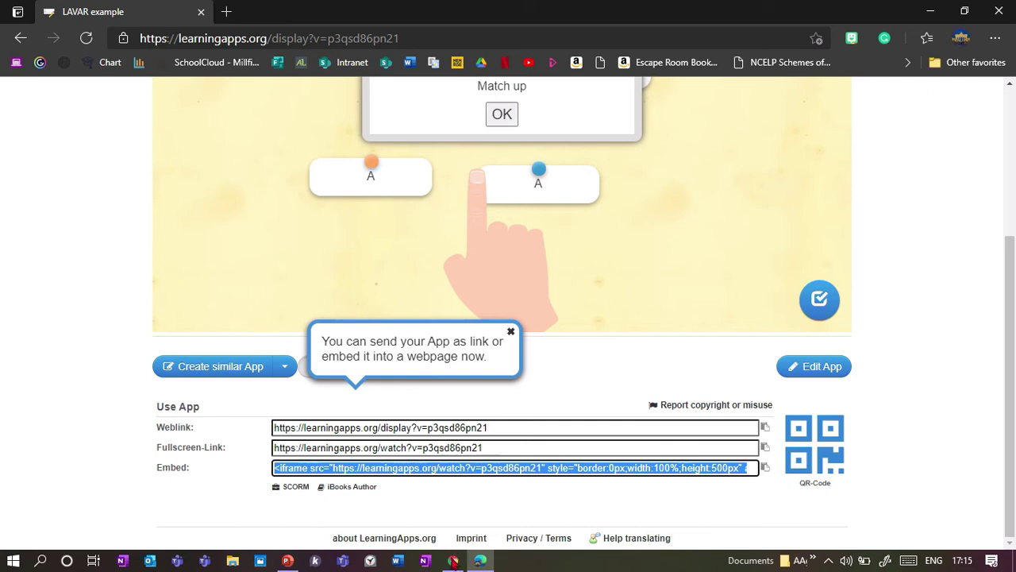
# Switch back to the Genially editor and insert the copied LearningApps embed code as external content on blank page 12.
pyautogui.click(453, 561)
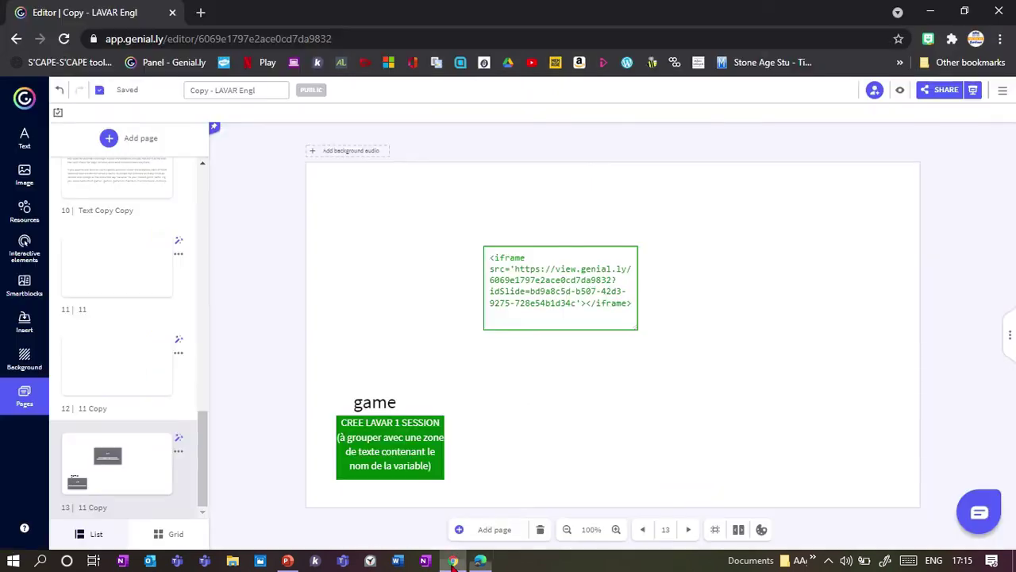
pyautogui.click(107, 391)
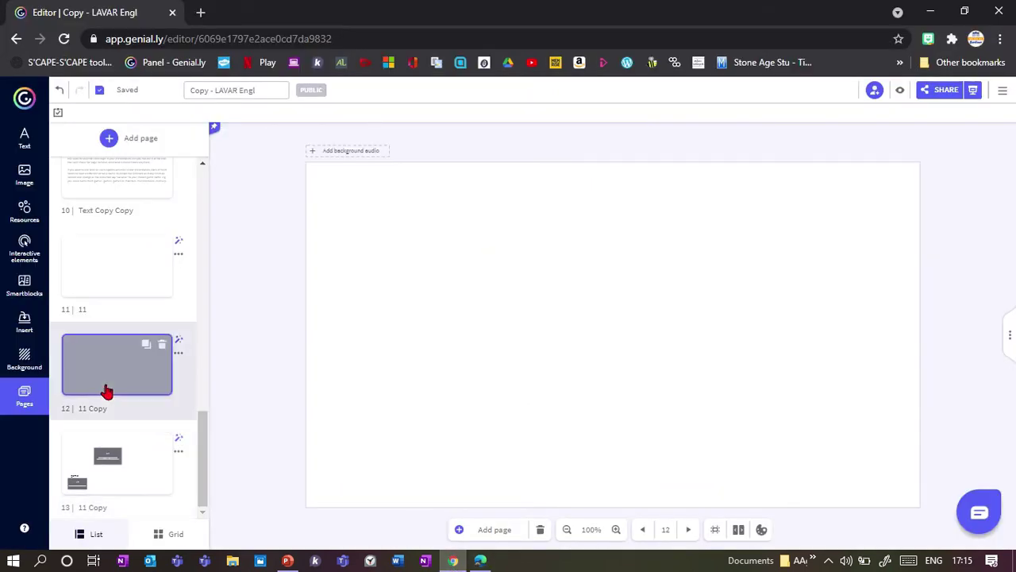
pyautogui.click(111, 466)
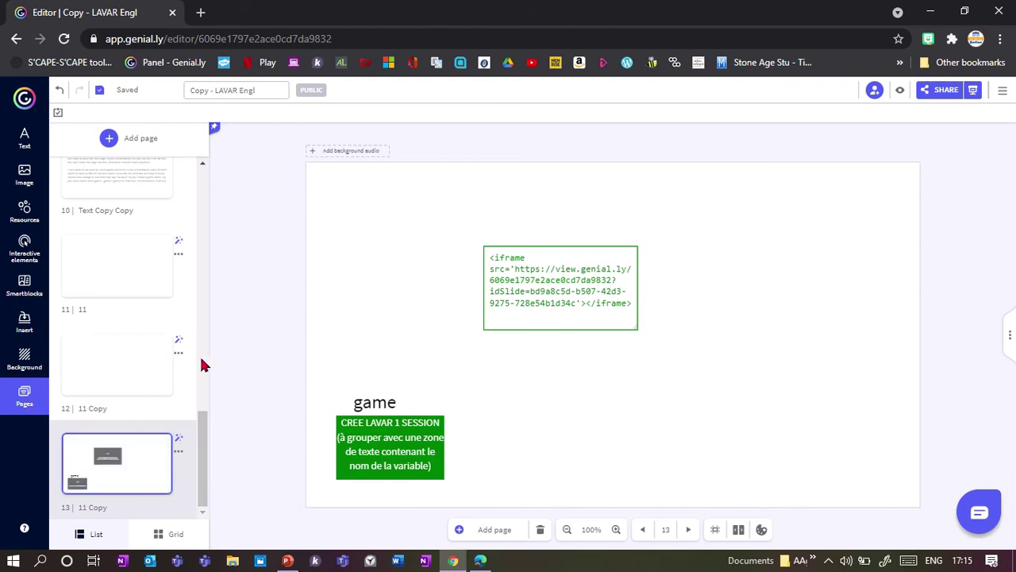
pyautogui.click(114, 370)
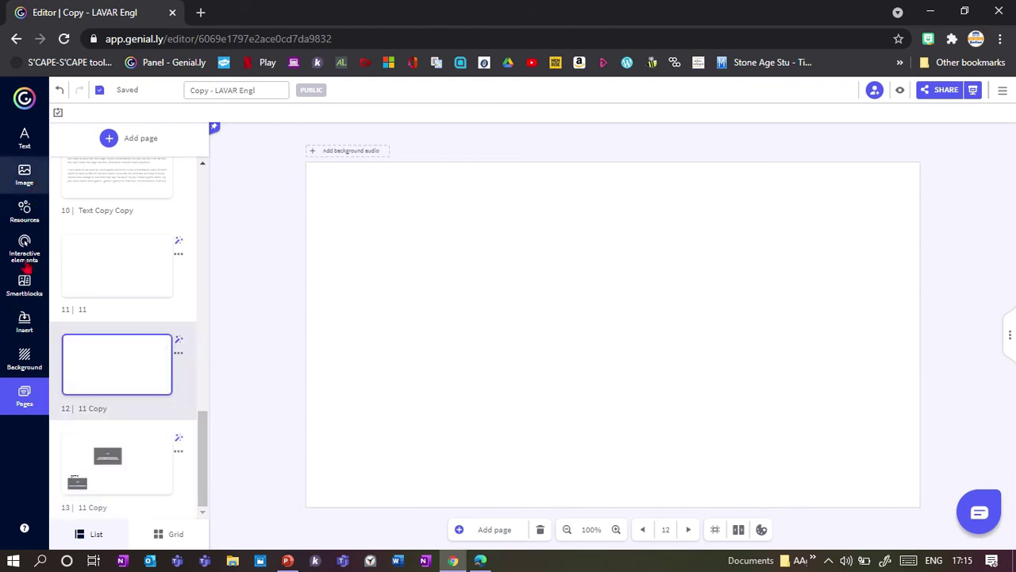
pyautogui.click(22, 321)
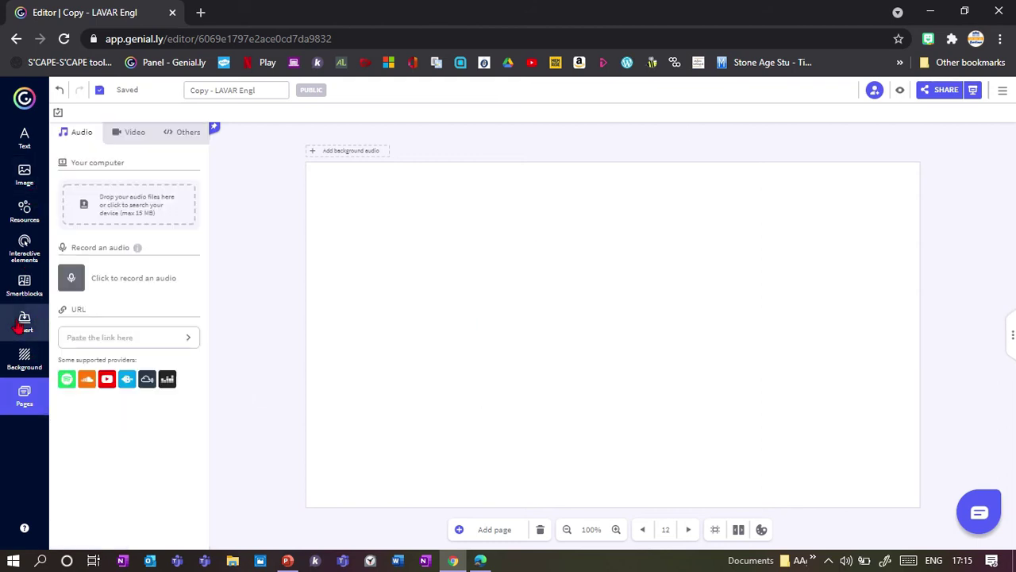
pyautogui.click(182, 137)
pyautogui.write('<iframe src="https://learningapps.org/watch?v=p3cd86pn21" style="border:0px;width:100%;height:500px" allowfullscreen="true" webkitallowfullscreen="true" mozallowfullscreen="true"></iframe>')
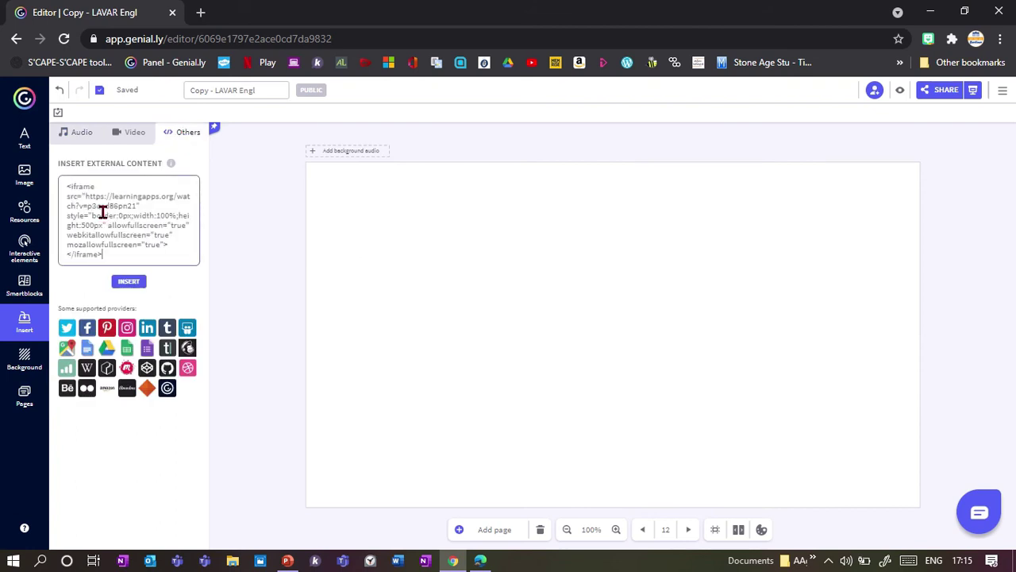
pyautogui.click(126, 282)
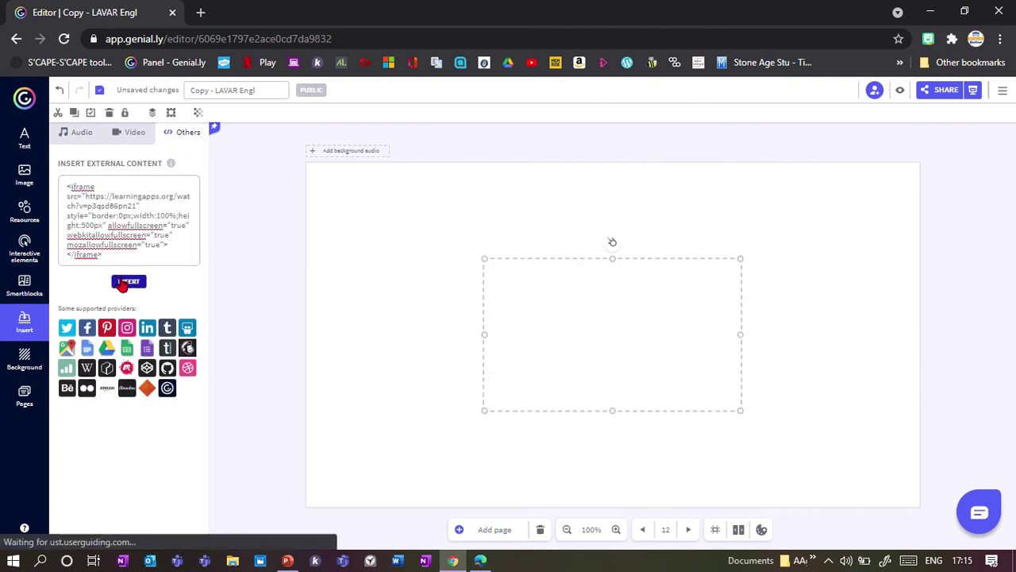
# Move the embedded game to the upper left of page 12, enlarge it to nearly fill the page, and return to the page list.
pyautogui.moveTo(551, 358); pyautogui.dragTo(404, 270)
pyautogui.moveTo(588, 319); pyautogui.dragTo(863, 501)
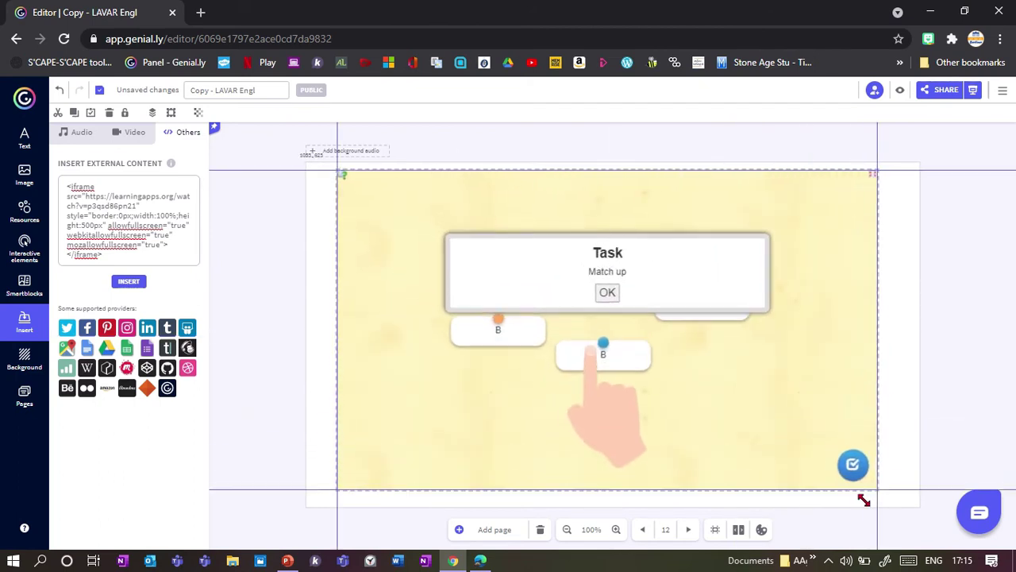
pyautogui.moveTo(758, 461); pyautogui.dragTo(758, 462)
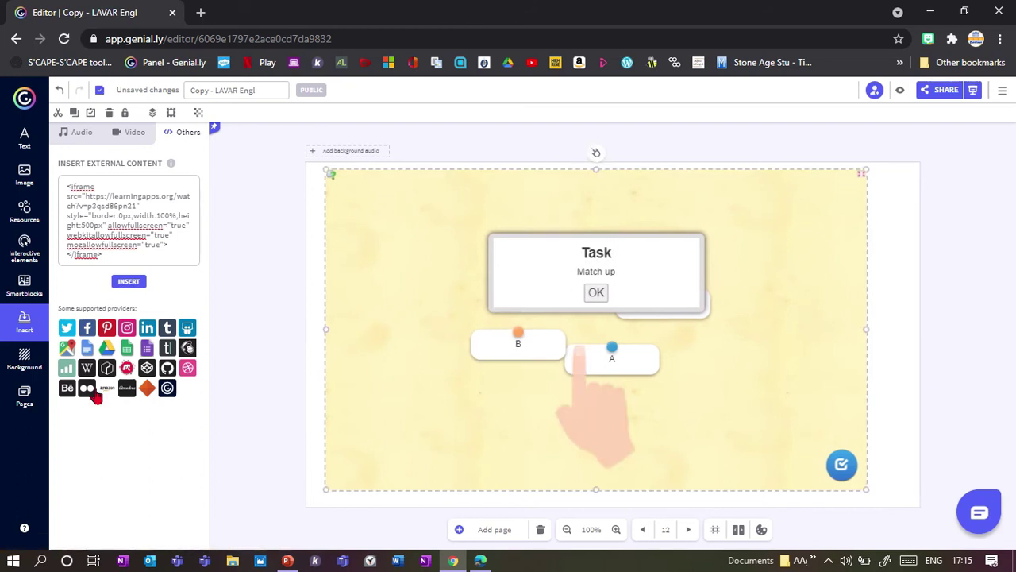
pyautogui.click(7, 404)
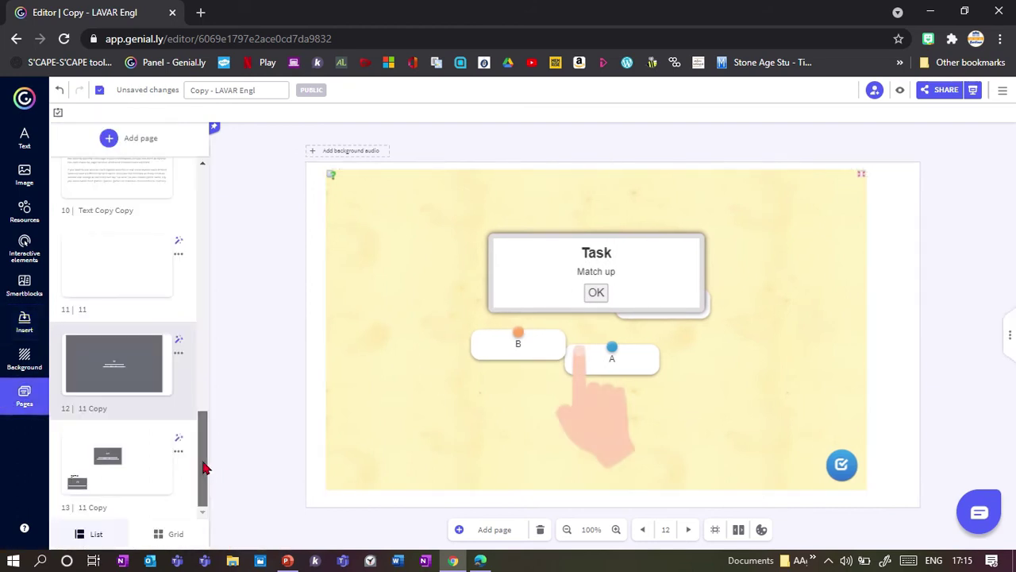
# Add a round forward-arrow button to page 12 and place it in the margin beside the embedded game.
pyautogui.moveTo(204, 469); pyautogui.dragTo(206, 508)
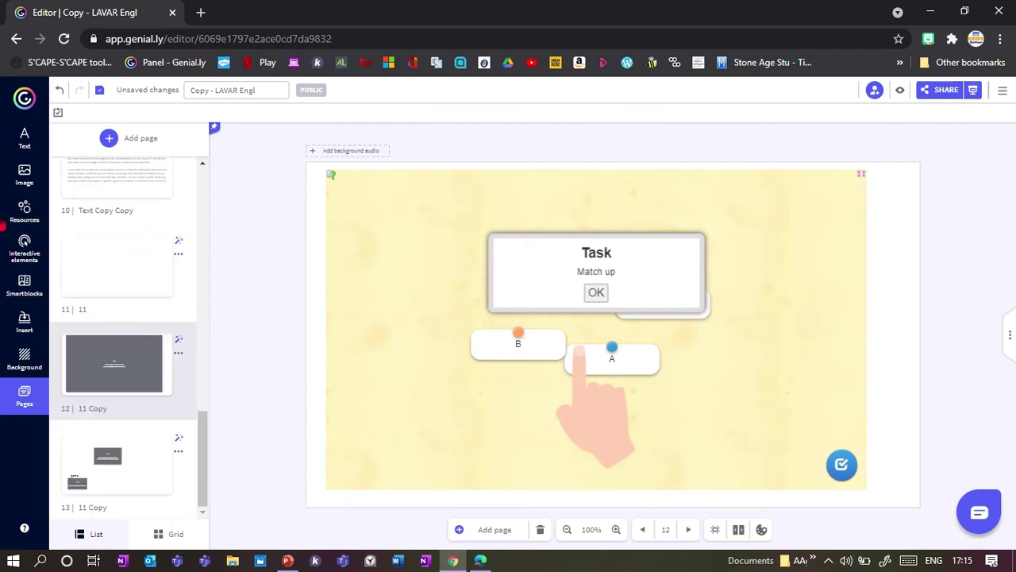
pyautogui.click(25, 175)
pyautogui.click(25, 208)
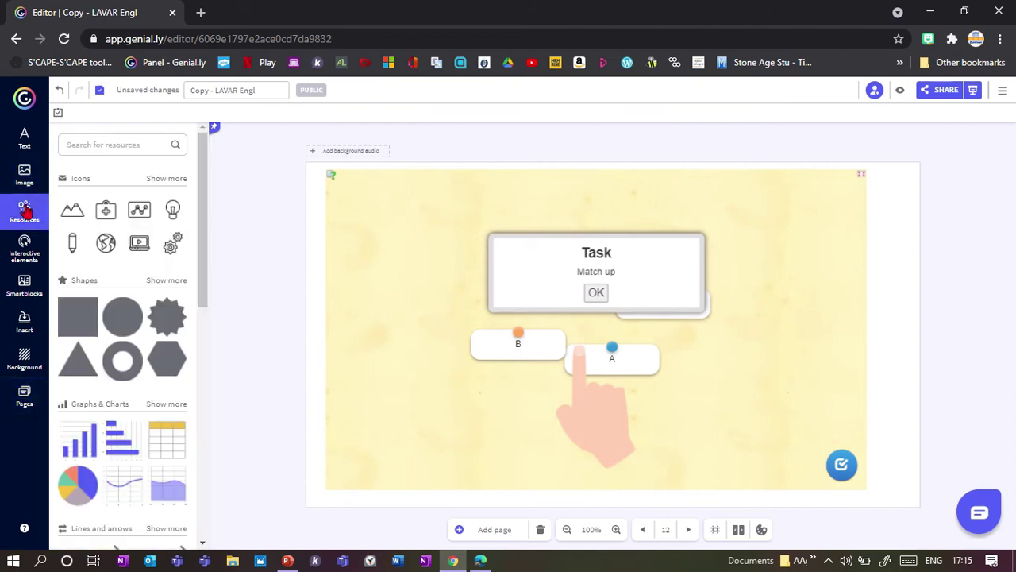
pyautogui.click(25, 246)
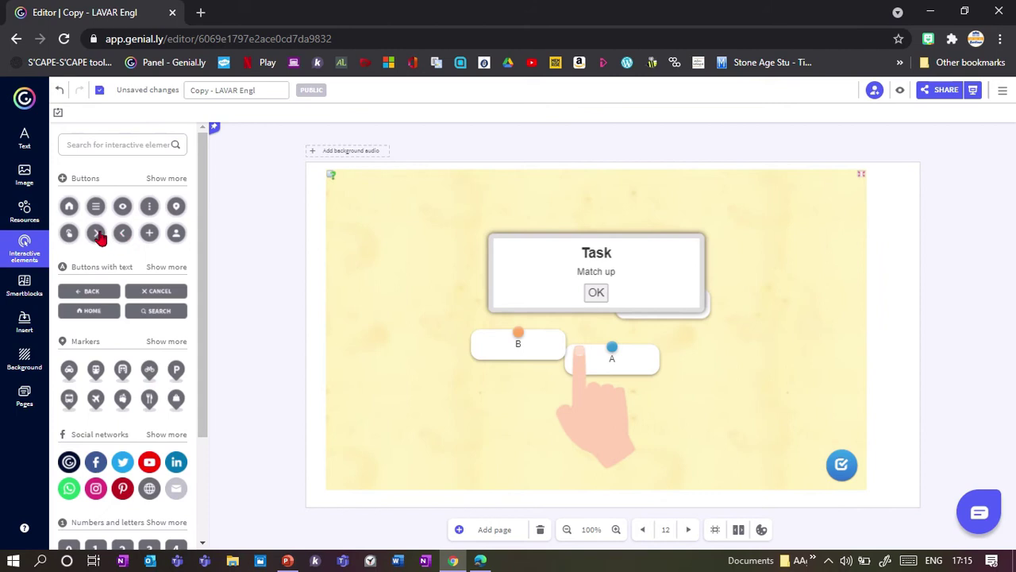
pyautogui.click(98, 235)
pyautogui.moveTo(606, 337); pyautogui.dragTo(886, 307)
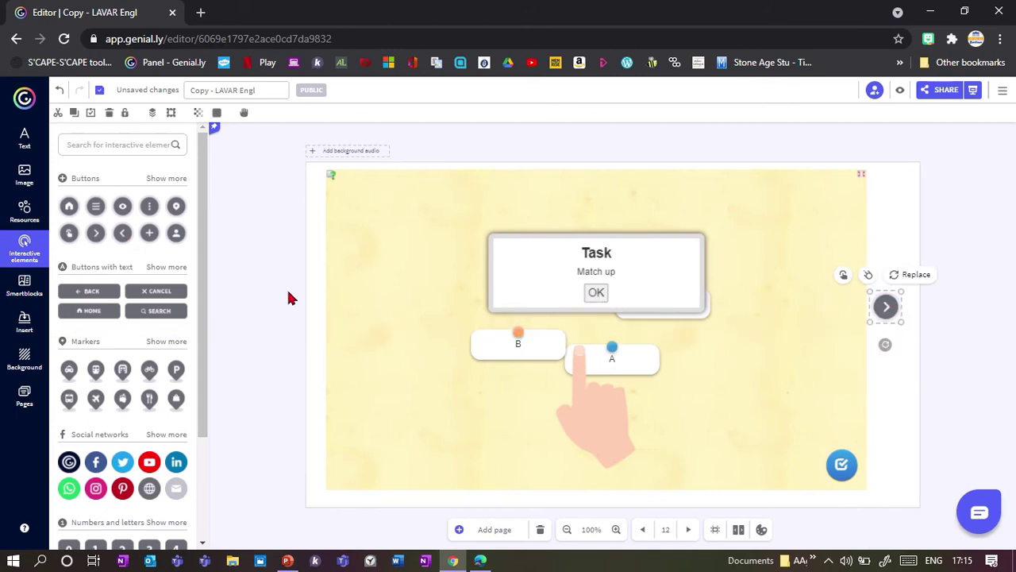
# Copy the FONCTION-LAVAR, LAVAR-ON and LAVAR-OFF items from page 7 and paste them onto page 12.
pyautogui.click(24, 397)
pyautogui.moveTo(202, 440); pyautogui.dragTo(208, 341)
pyautogui.click(119, 302)
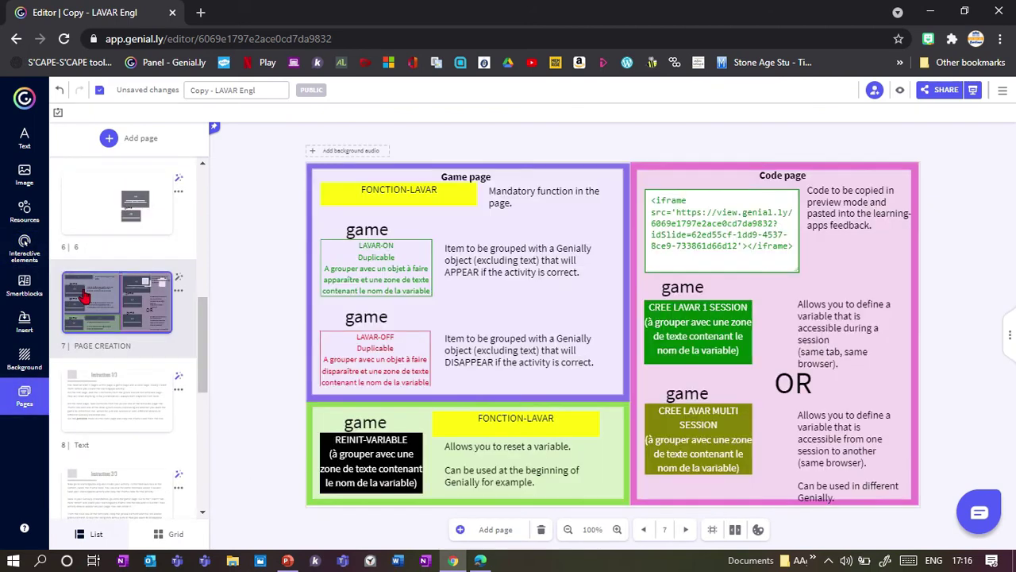
pyautogui.click(382, 203)
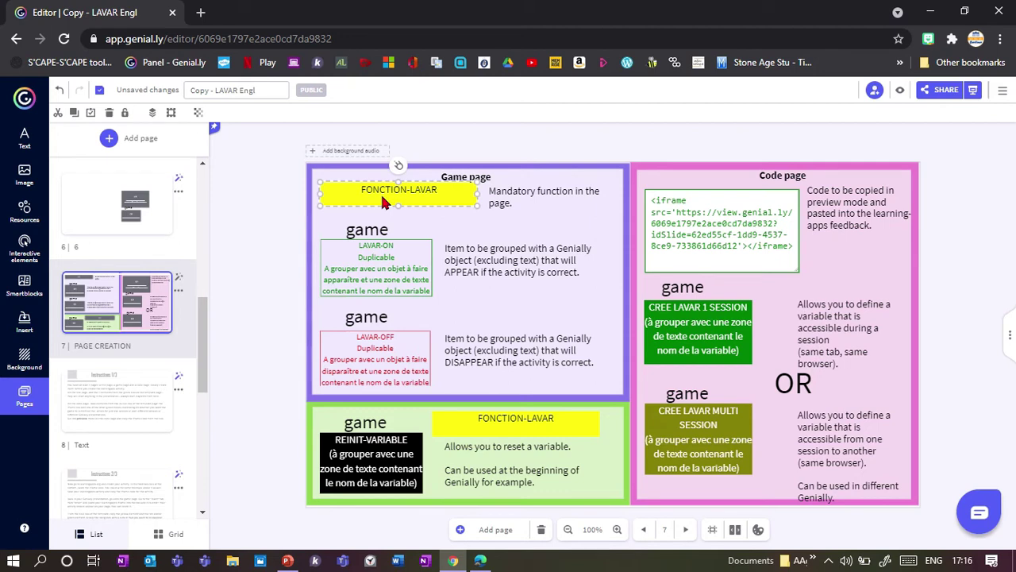
pyautogui.keyDown('shift'); pyautogui.click(369, 270); pyautogui.keyUp('shift')
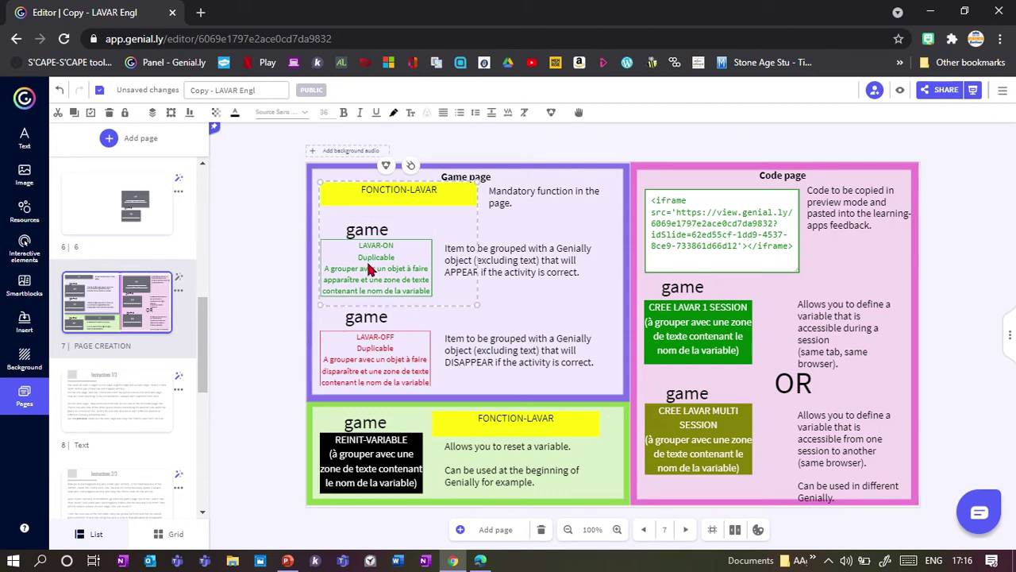
pyautogui.keyDown('shift'); pyautogui.click(391, 349); pyautogui.keyUp('shift')
pyautogui.scroll(-5, 151, 453)
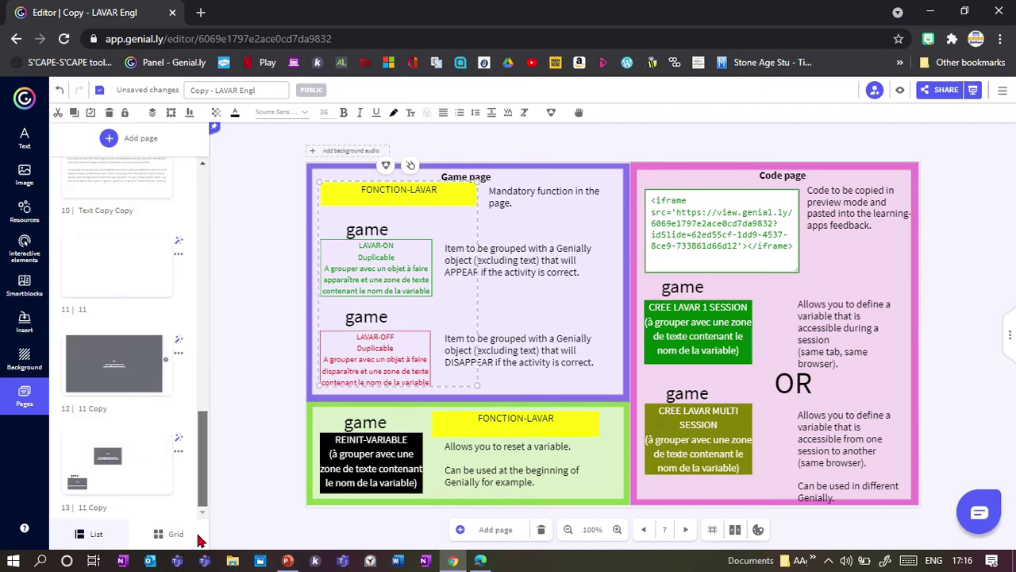
pyautogui.click(107, 486)
pyautogui.click(102, 379)
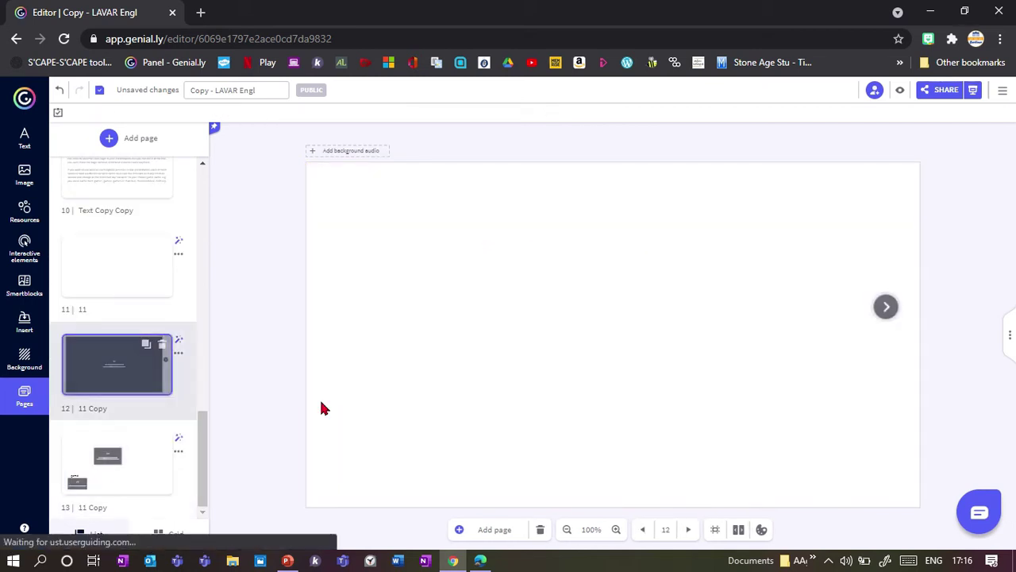
pyautogui.hotkey('ctrl', 'v')
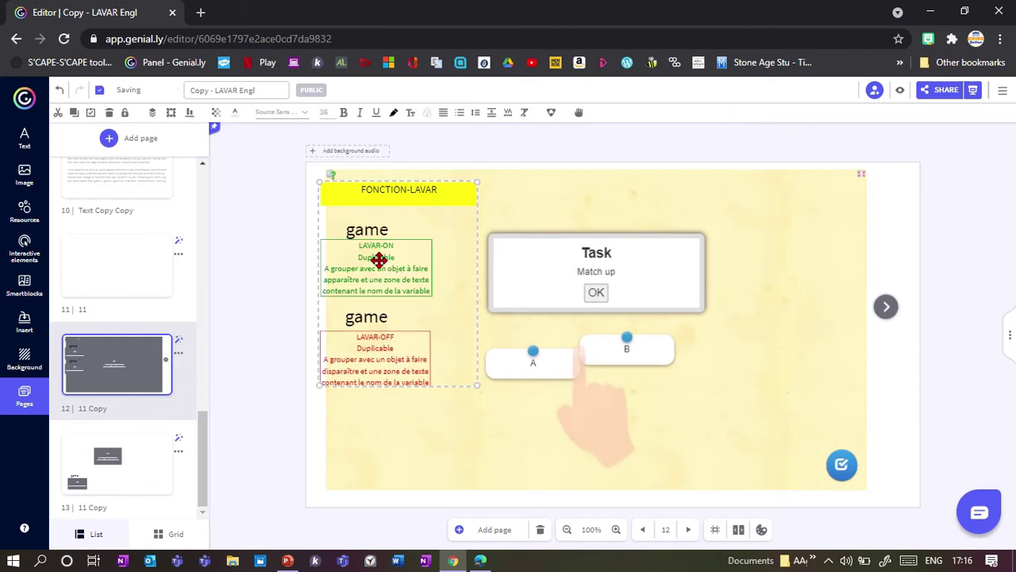
# Move the FONCTION-LAVAR item to page 12's lower left corner, and shrink the LAVAR-ON item and place it over the arrow button.
pyautogui.click(427, 200)
pyautogui.moveTo(429, 191); pyautogui.dragTo(436, 494)
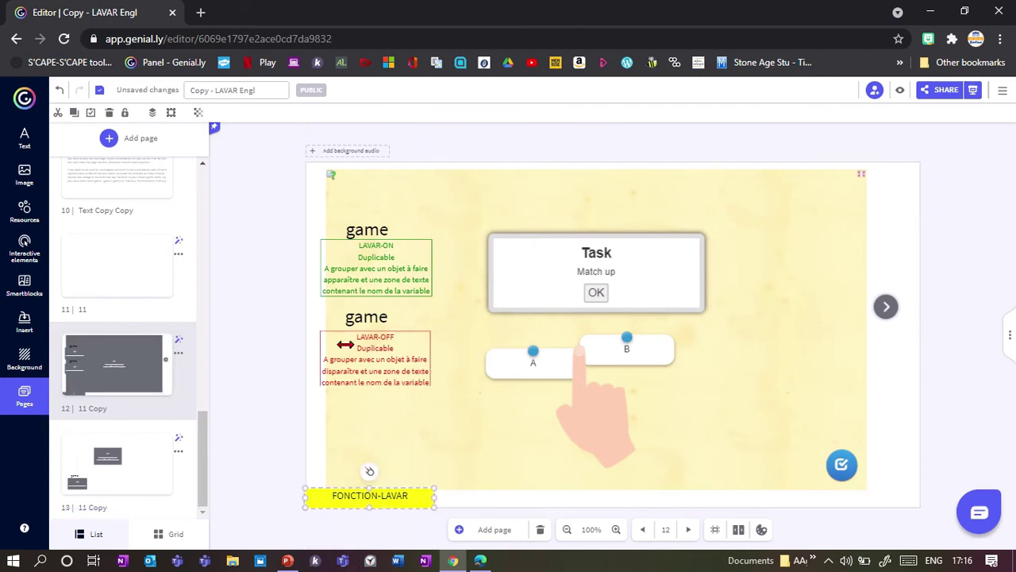
pyautogui.click(370, 270)
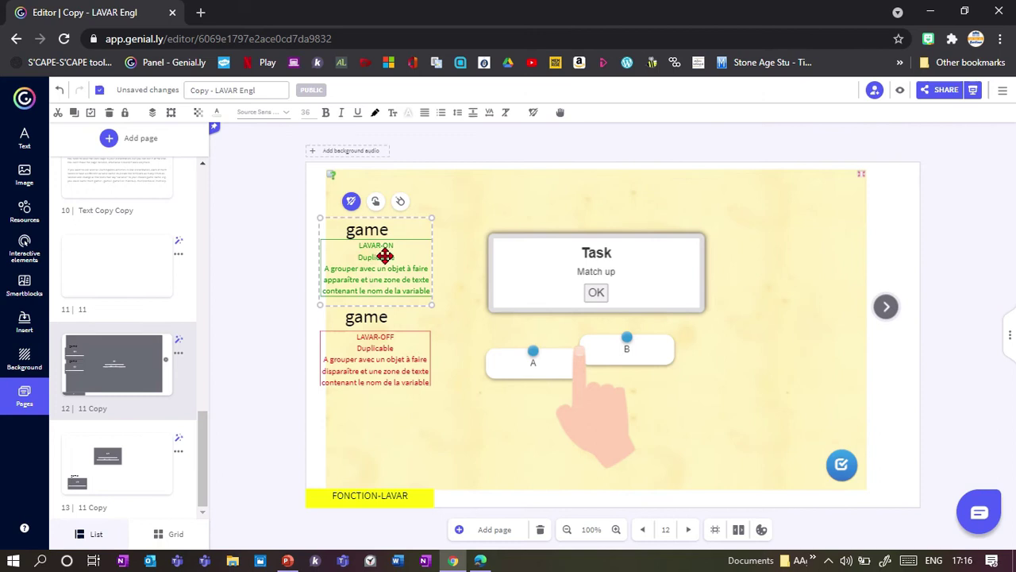
pyautogui.moveTo(379, 270); pyautogui.dragTo(886, 305)
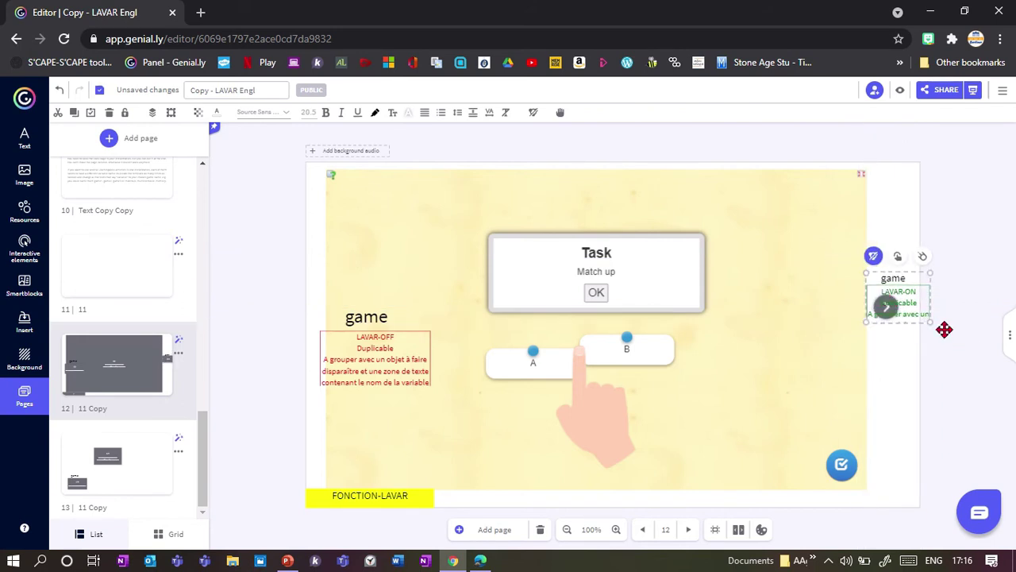
# Group the LAVAR-ON item with the arrow button and give the group a Go to page interactivity.
pyautogui.click(881, 267)
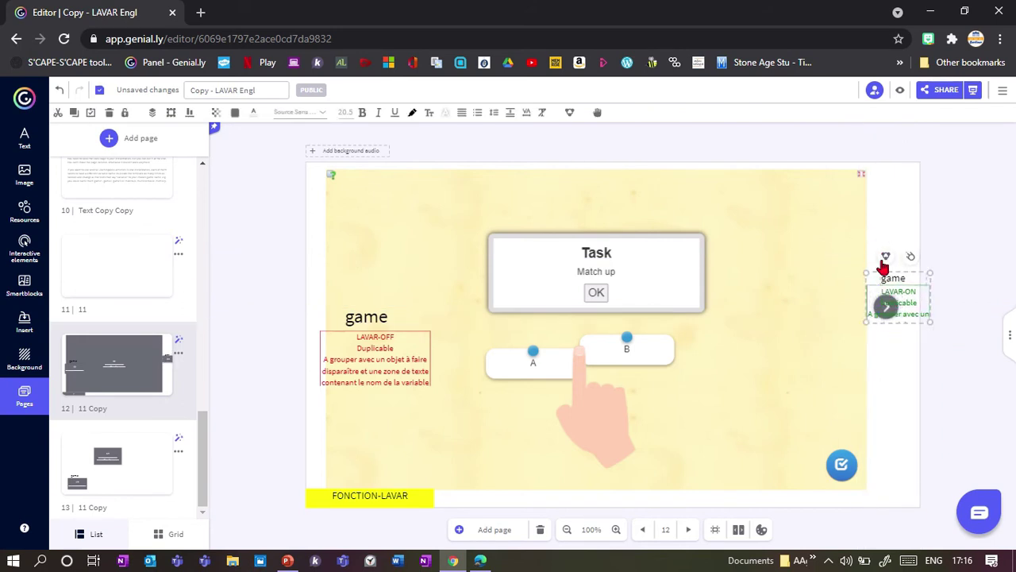
pyautogui.click(886, 258)
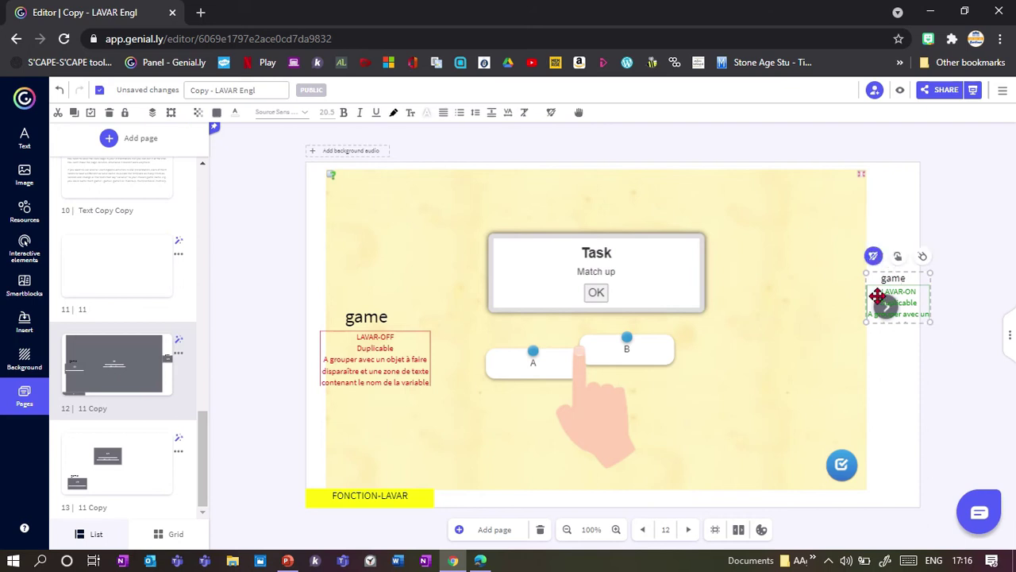
pyautogui.click(899, 259)
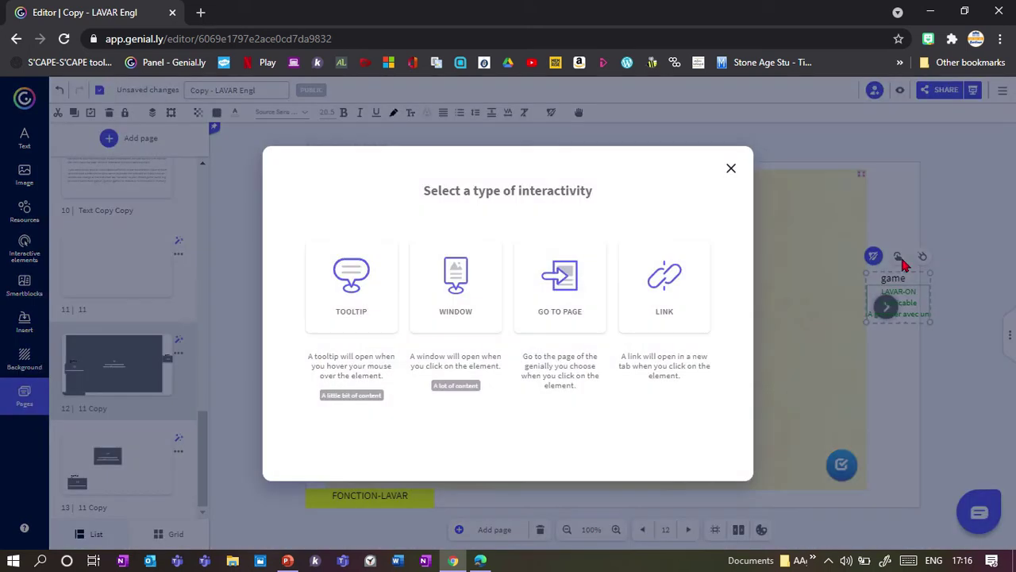
pyautogui.click(562, 274)
pyautogui.click(605, 231)
pyautogui.click(785, 465)
pyautogui.click(910, 383)
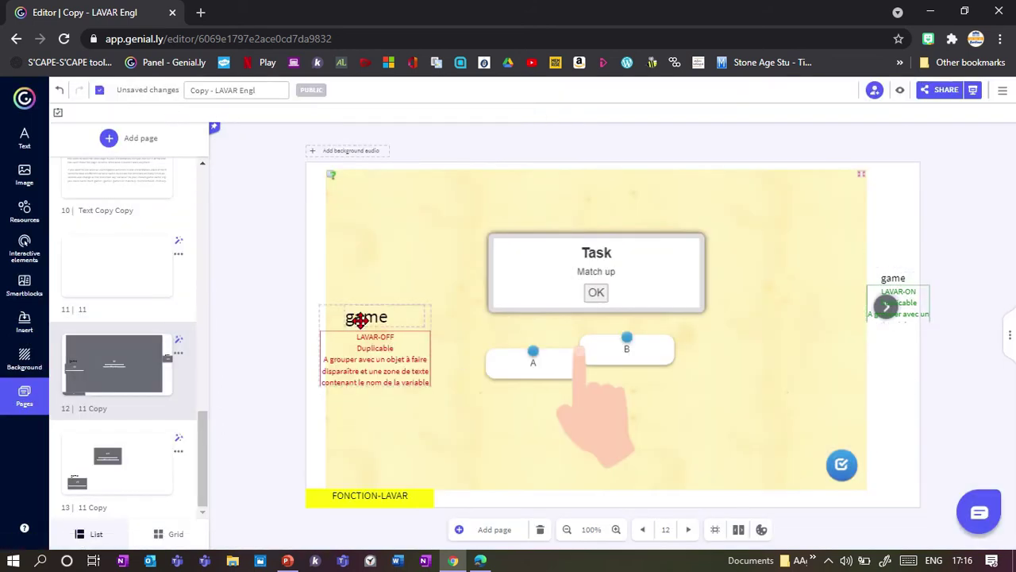
# Insert the pink piggy bank cutout, shrink it and place it at the upper left corner of page 12.
pyautogui.click(24, 225)
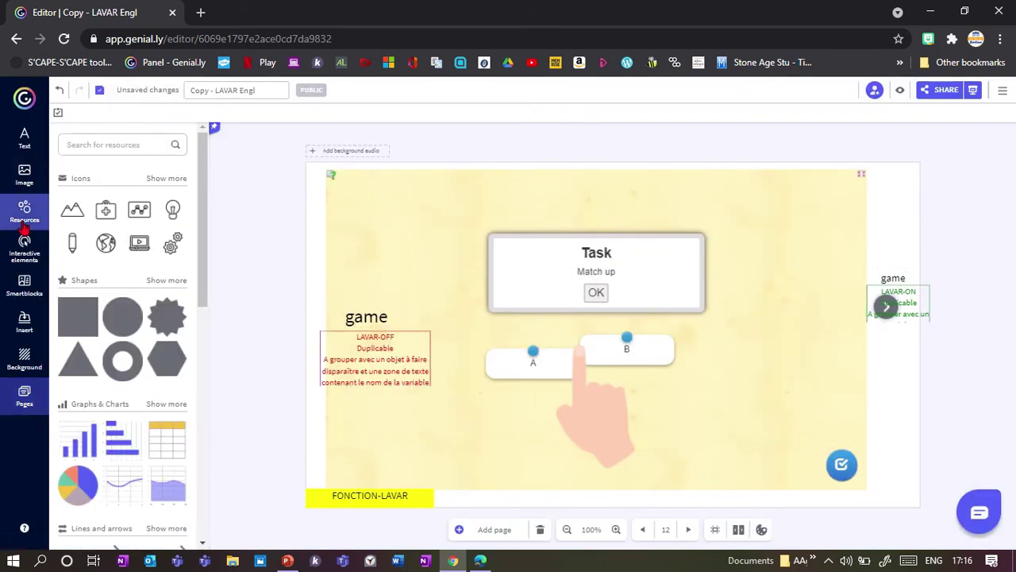
pyautogui.click(24, 175)
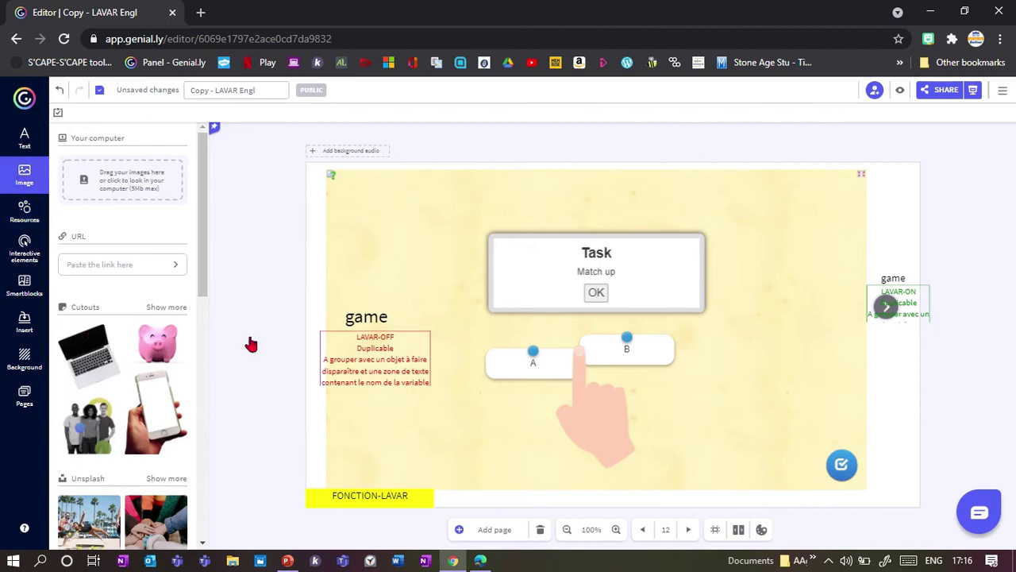
pyautogui.click(157, 343)
pyautogui.moveTo(580, 352); pyautogui.dragTo(390, 243)
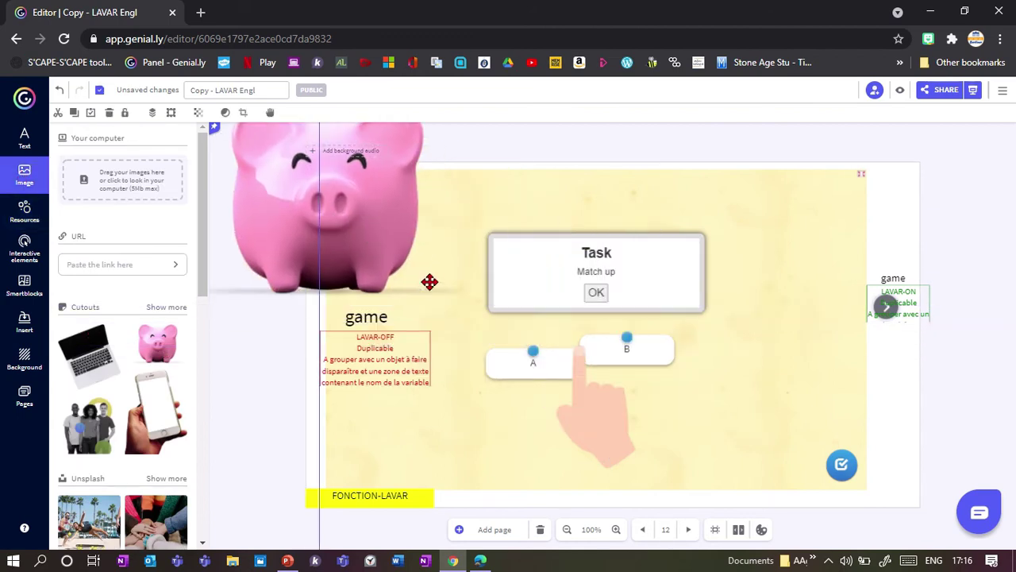
pyautogui.moveTo(282, 174); pyautogui.dragTo(346, 201)
# Move the LAVAR-OFF item onto the piggy bank and group the two, leaving the embedded game out of the group.
pyautogui.moveTo(366, 346); pyautogui.dragTo(329, 186)
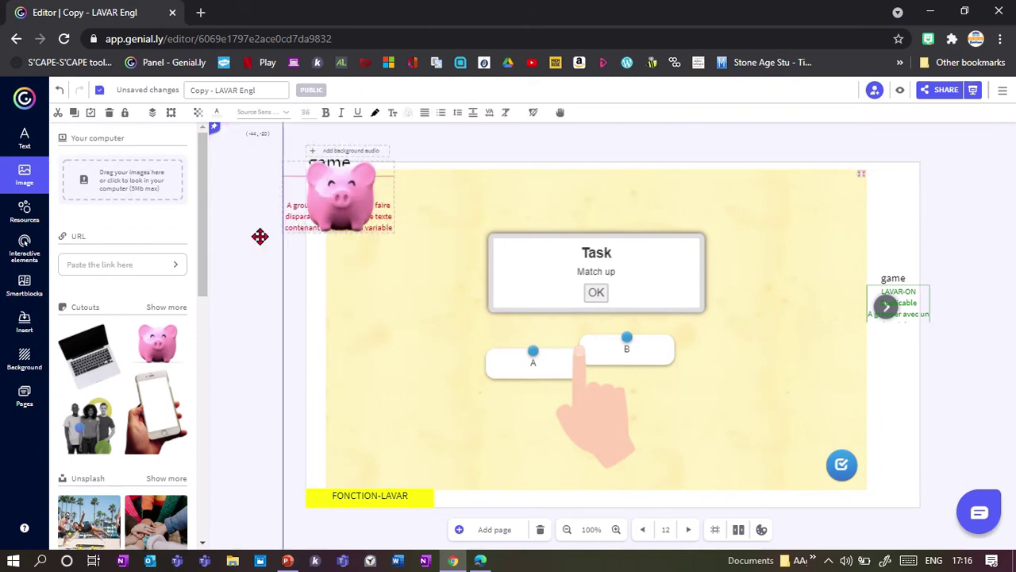
pyautogui.moveTo(258, 241); pyautogui.dragTo(338, 221)
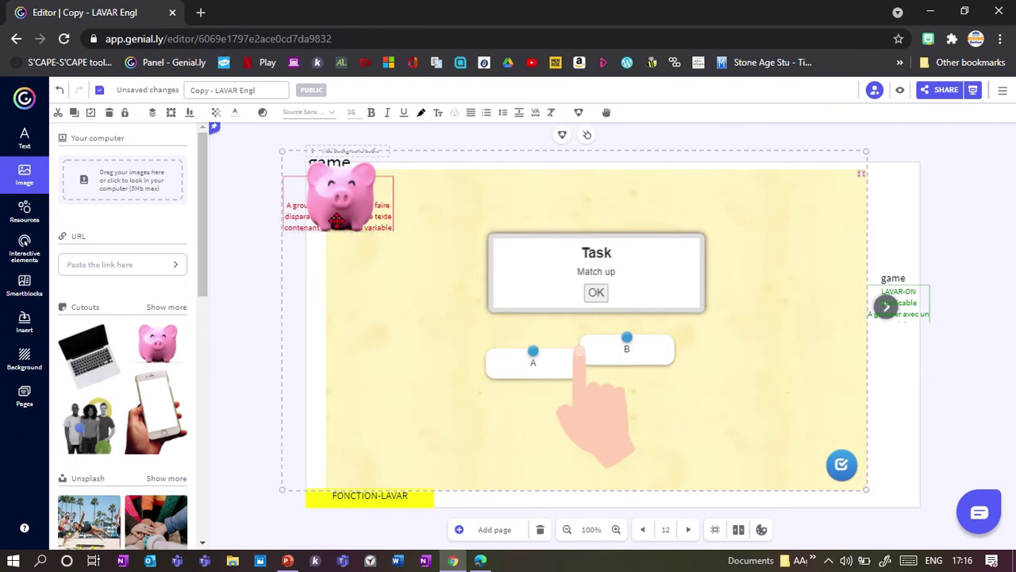
pyautogui.keyDown('shift'); pyautogui.click(348, 259); pyautogui.keyUp('shift')
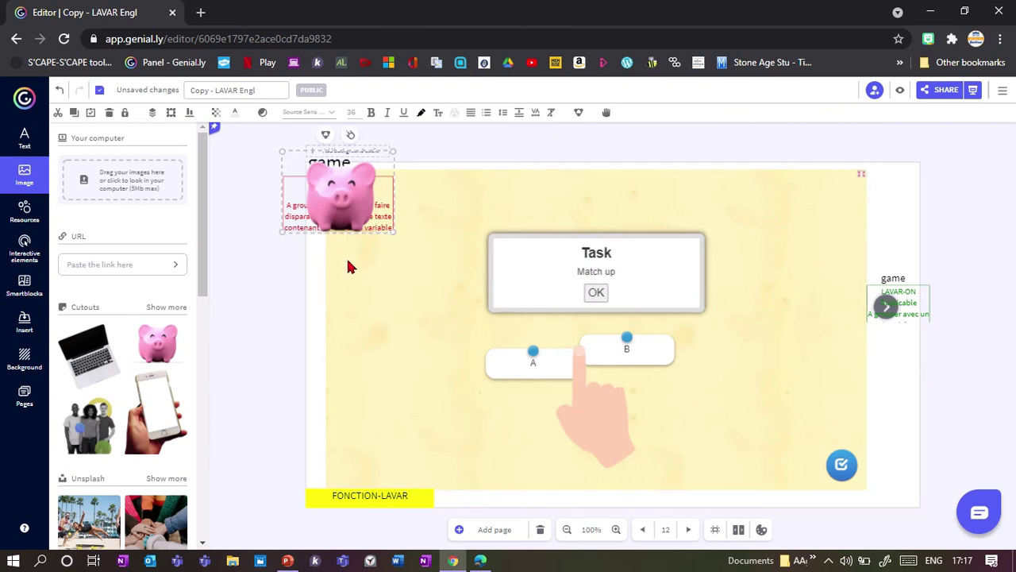
pyautogui.click(325, 136)
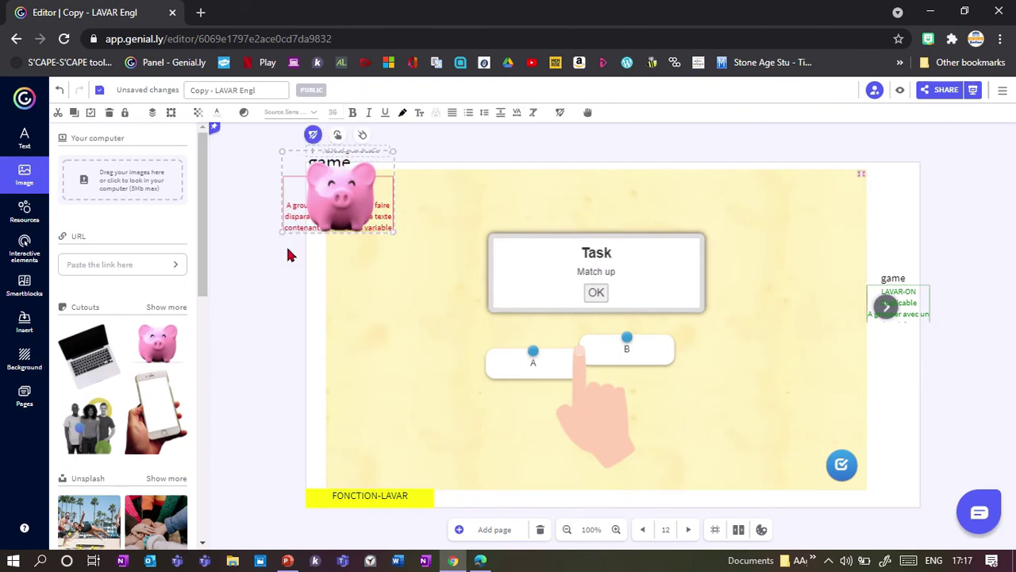
pyautogui.click(273, 305)
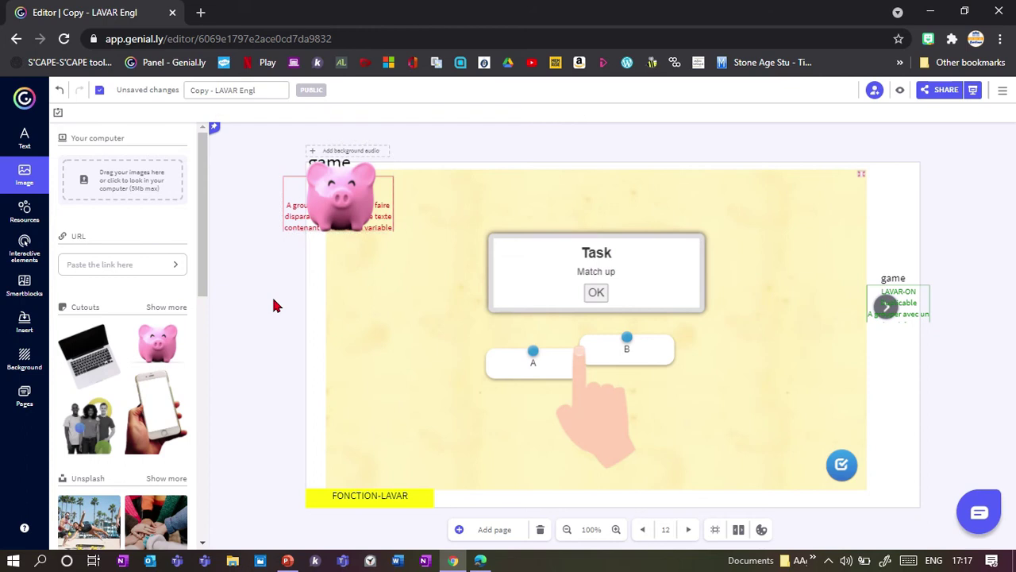
# Move the grouped arrow and LAVAR-ON item slightly up, and duplicate page 12.
pyautogui.click(28, 402)
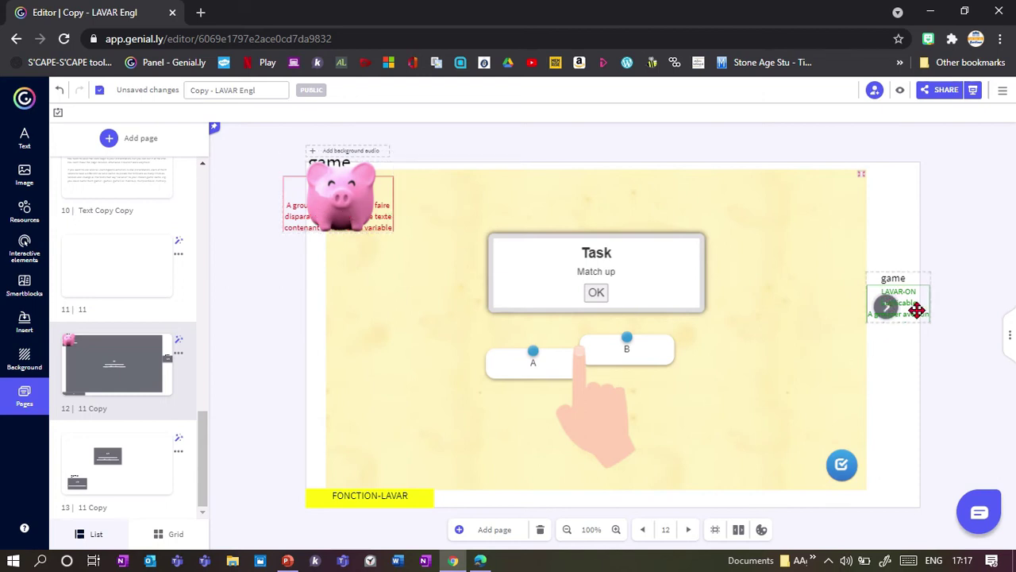
pyautogui.moveTo(917, 314); pyautogui.dragTo(917, 262)
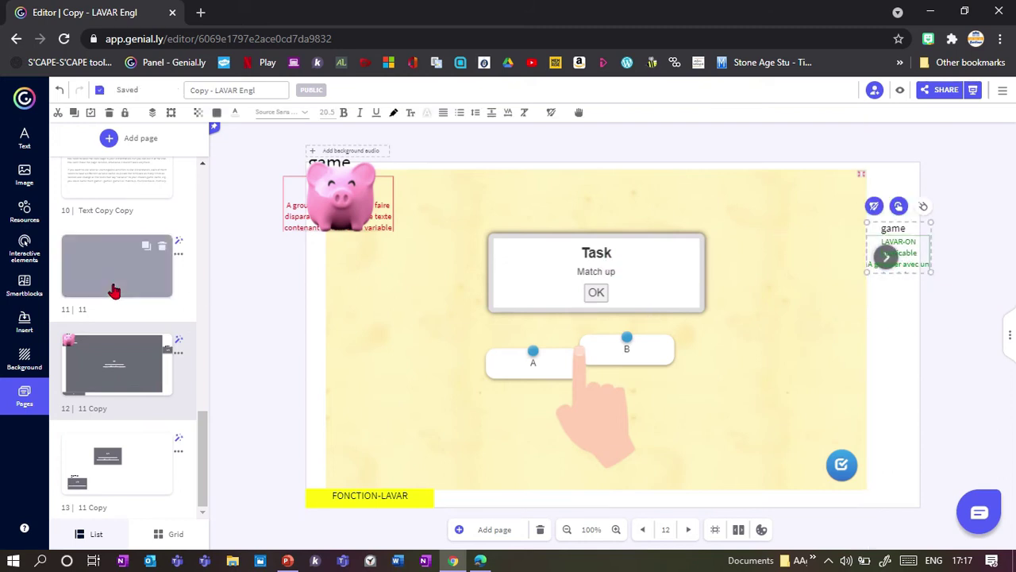
pyautogui.click(98, 388)
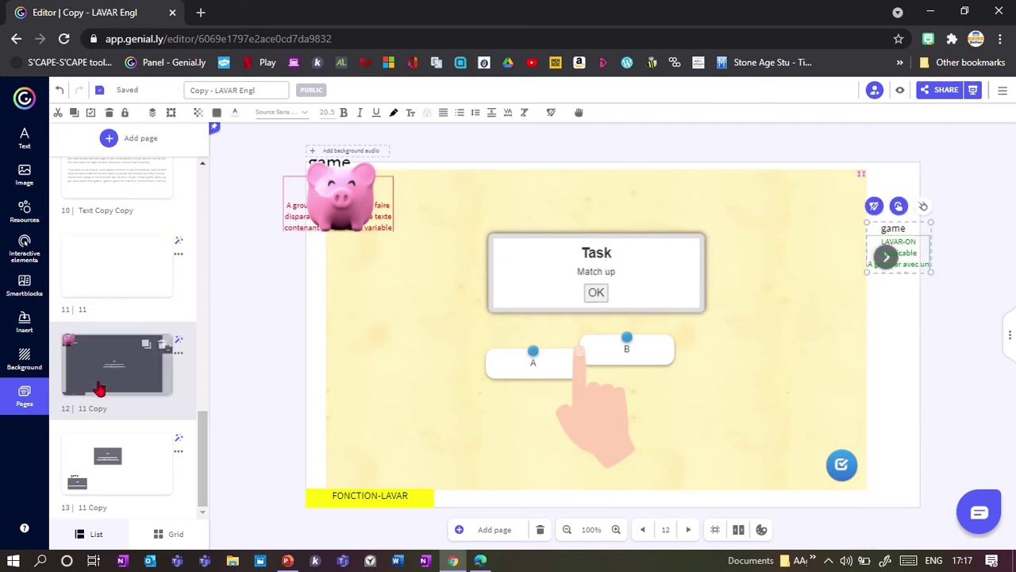
pyautogui.click(145, 346)
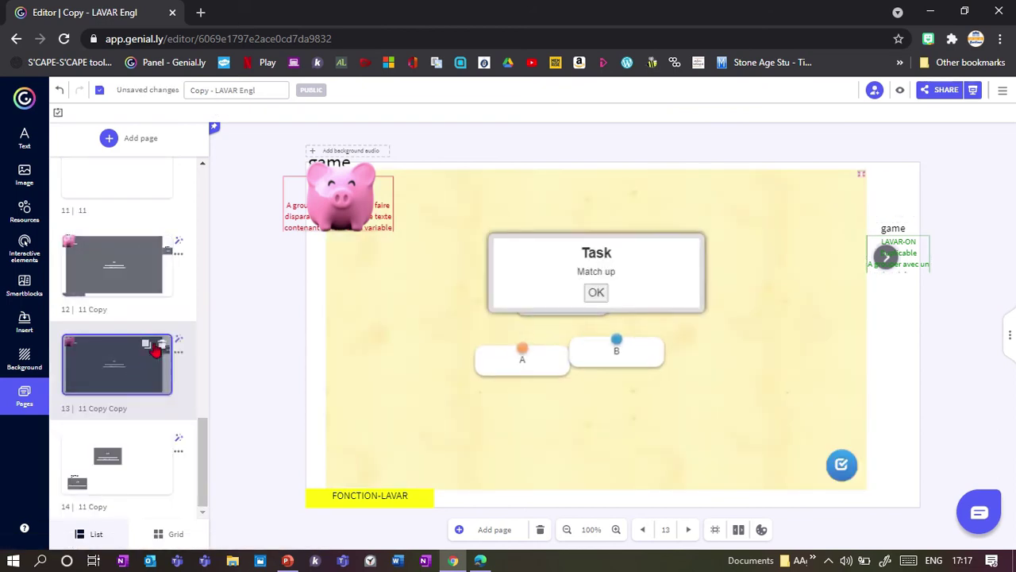
# Delete the embedded game and the piggy bank group from the duplicated page 13.
pyautogui.click(476, 333)
pyautogui.press('Delete')
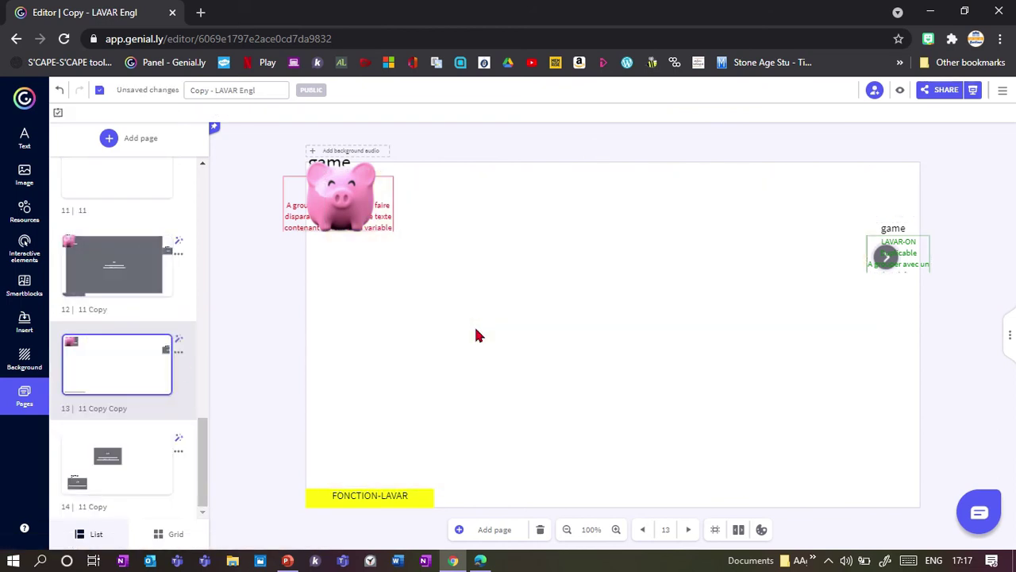
pyautogui.click(342, 204)
pyautogui.press('Delete')
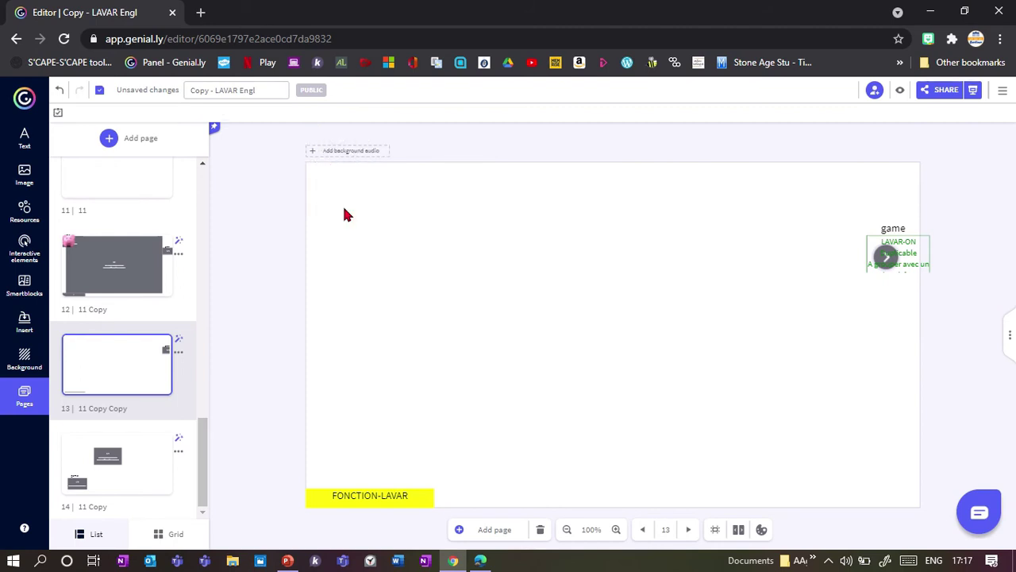
# Compare page 12 with page 13, and on page 13 shift the arrow group slightly down and inward and nudge the FONCTION-LAVAR item.
pyautogui.click(91, 284)
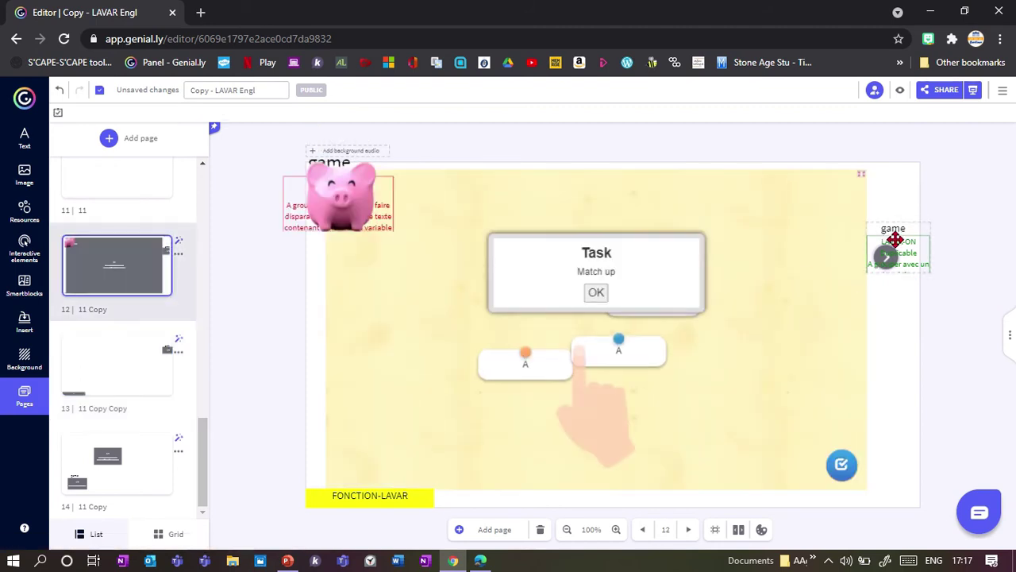
pyautogui.click(104, 386)
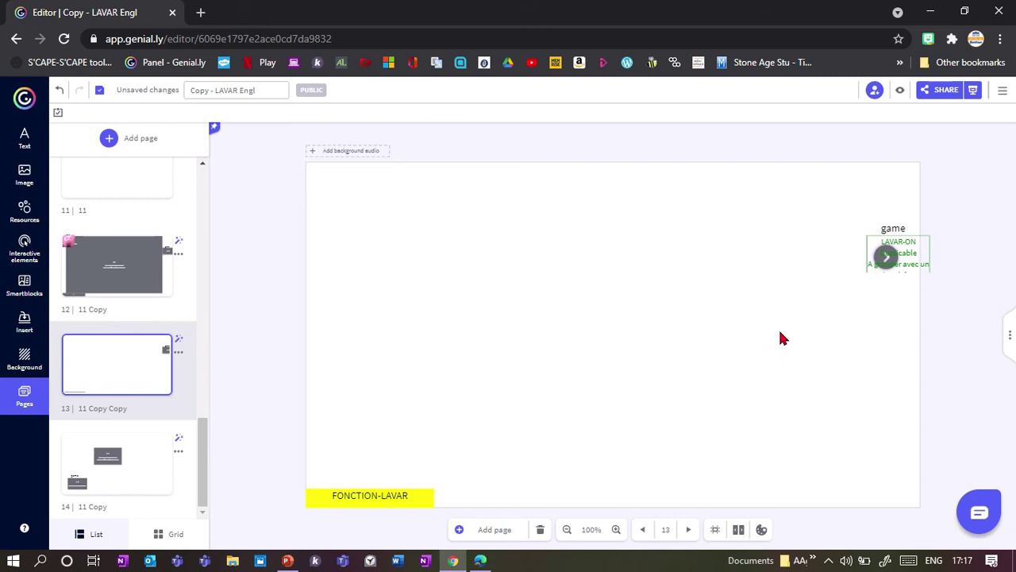
pyautogui.moveTo(899, 255); pyautogui.dragTo(887, 278)
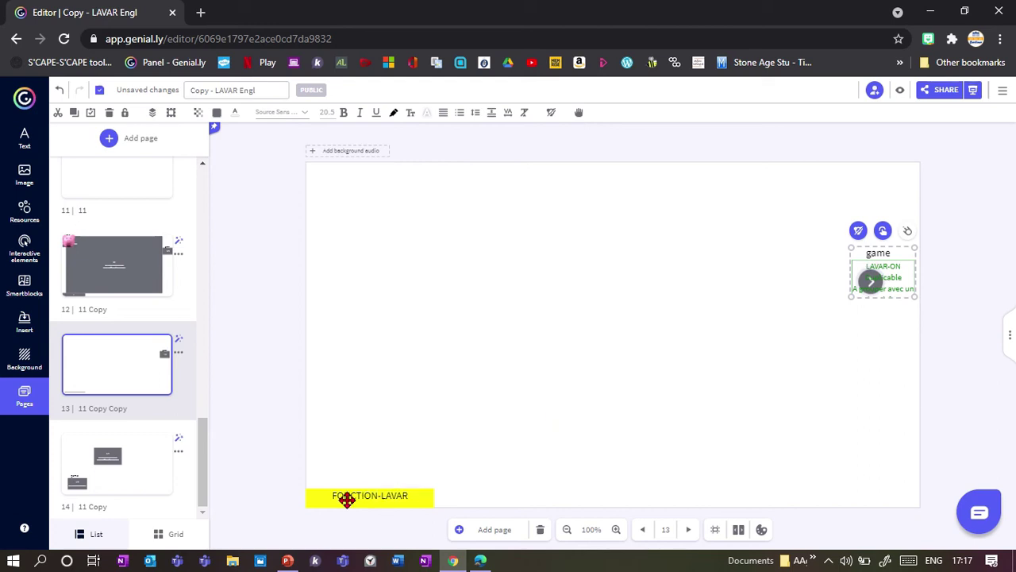
pyautogui.moveTo(402, 494)
pyautogui.mouseDown()
pyautogui.moveTo(399, 477)
pyautogui.moveTo(400, 492)
pyautogui.mouseUp()
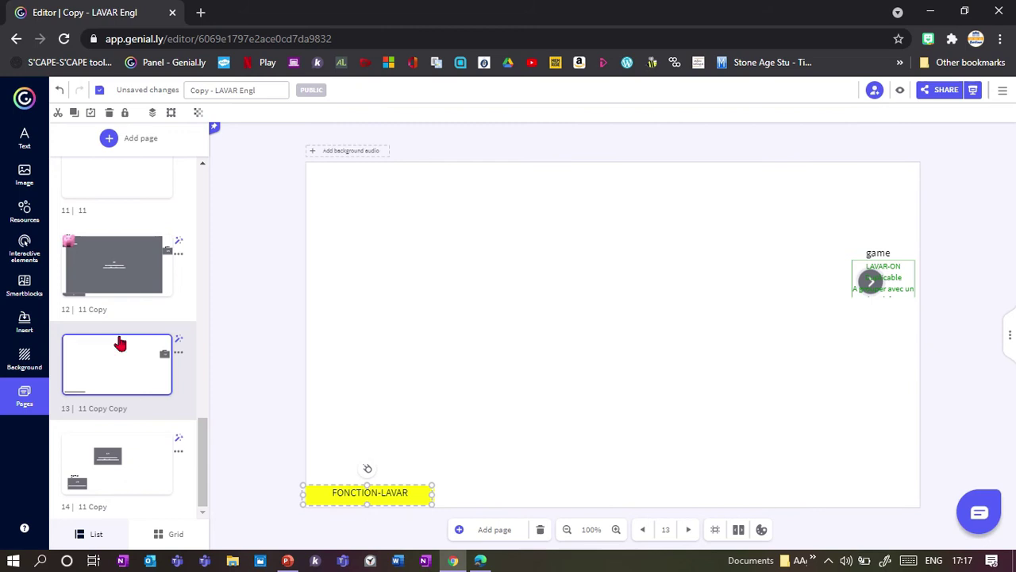
# Copy the REINIT-VARIABLE item with its game text and the neighbouring FONCTION-LAVAR item from page 7.
pyautogui.click(123, 288)
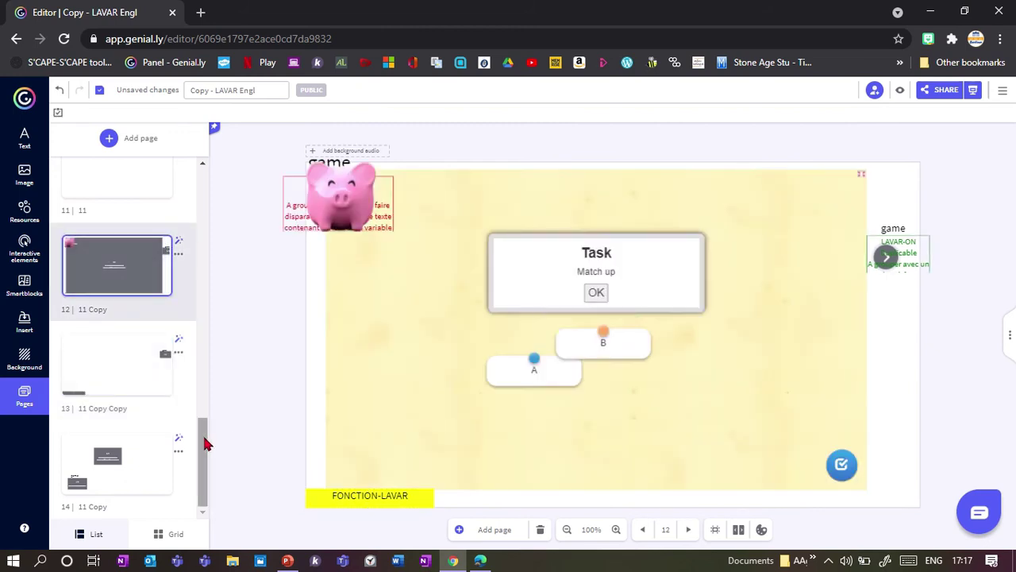
pyautogui.moveTo(202, 476); pyautogui.dragTo(220, 324)
pyautogui.click(101, 318)
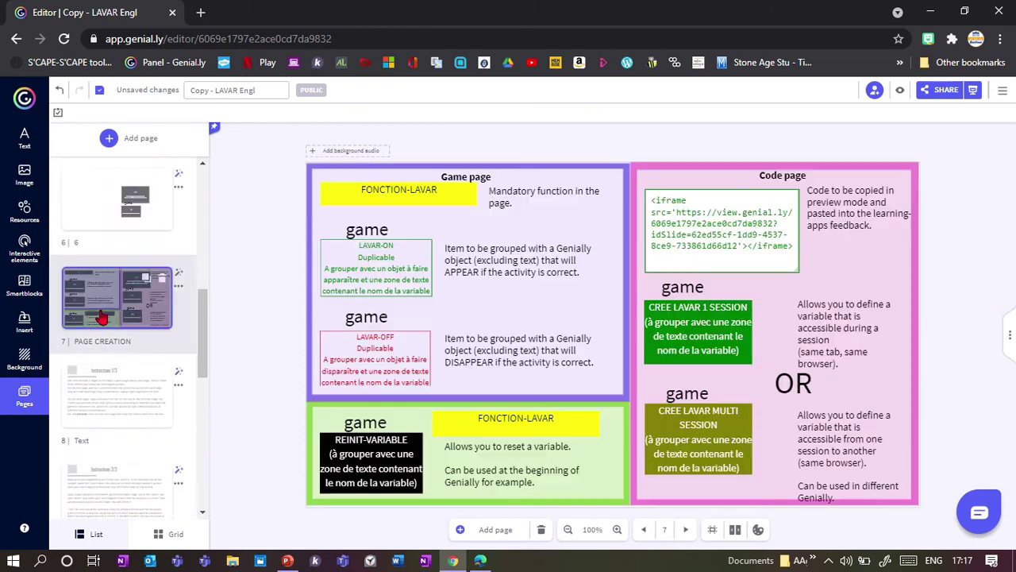
pyautogui.click(423, 464)
pyautogui.keyDown('shift'); pyautogui.click(508, 426); pyautogui.keyUp('shift')
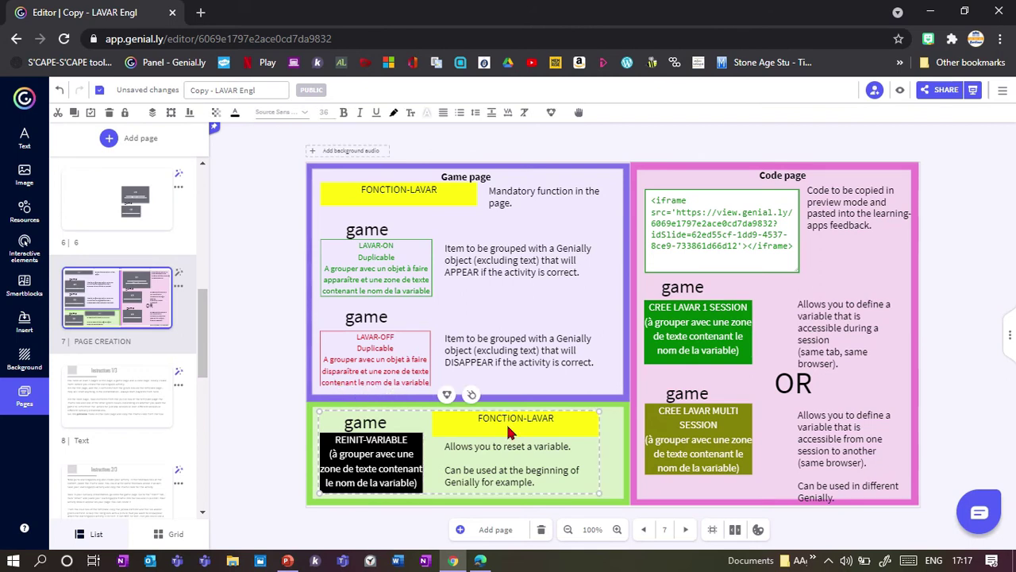
# Paste the copied REINIT-VARIABLE and FONCTION-LAVAR items onto blank page 11.
pyautogui.moveTo(200, 381); pyautogui.dragTo(194, 529)
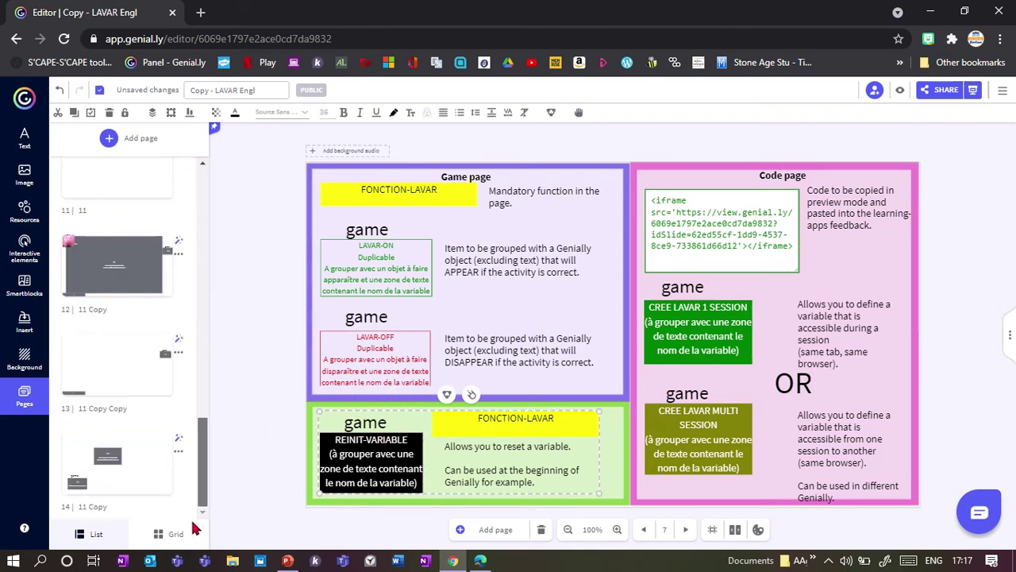
pyautogui.click(117, 383)
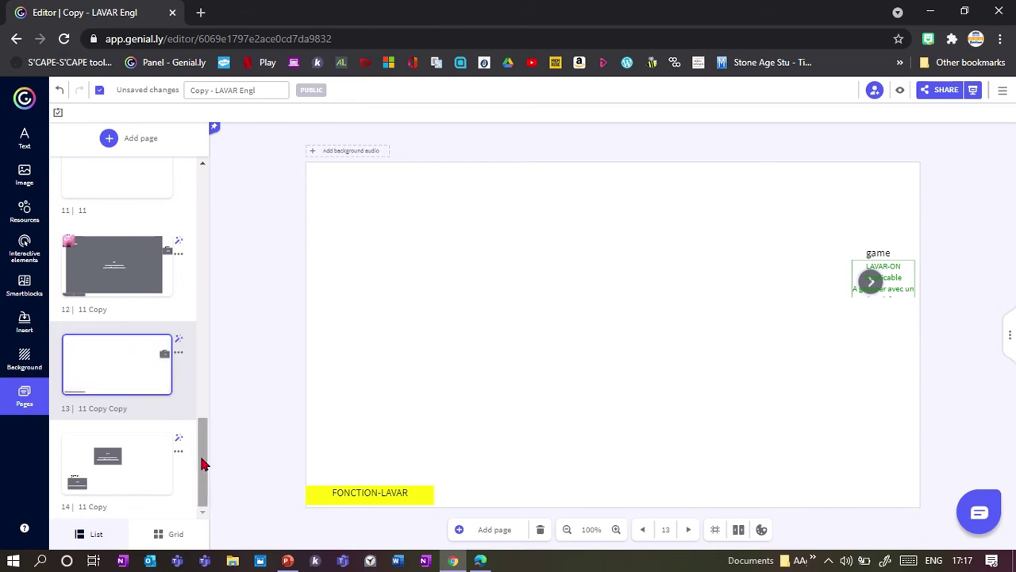
pyautogui.scroll(1, 199, 447)
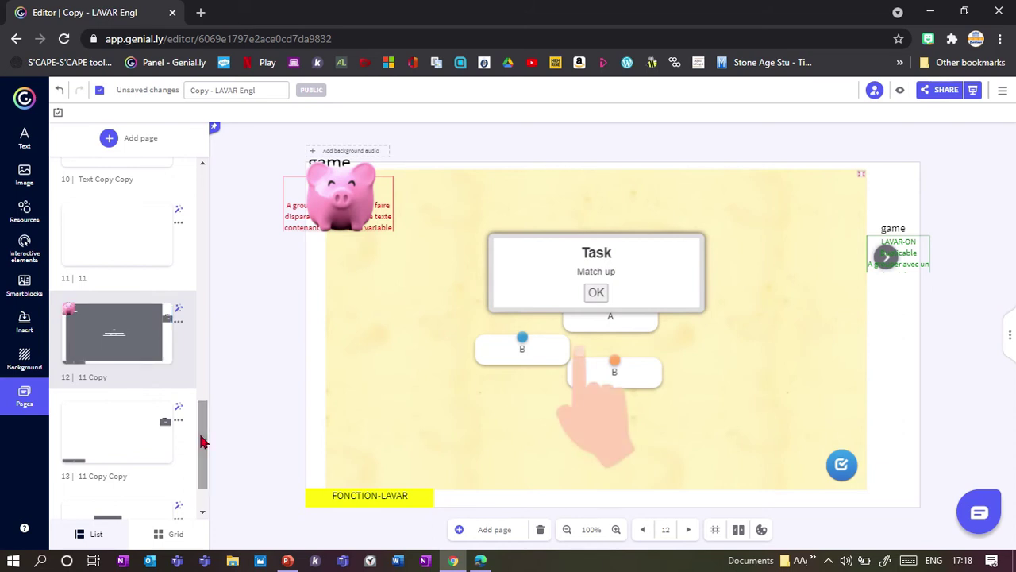
pyautogui.moveTo(201, 442); pyautogui.dragTo(201, 425)
pyautogui.click(107, 311)
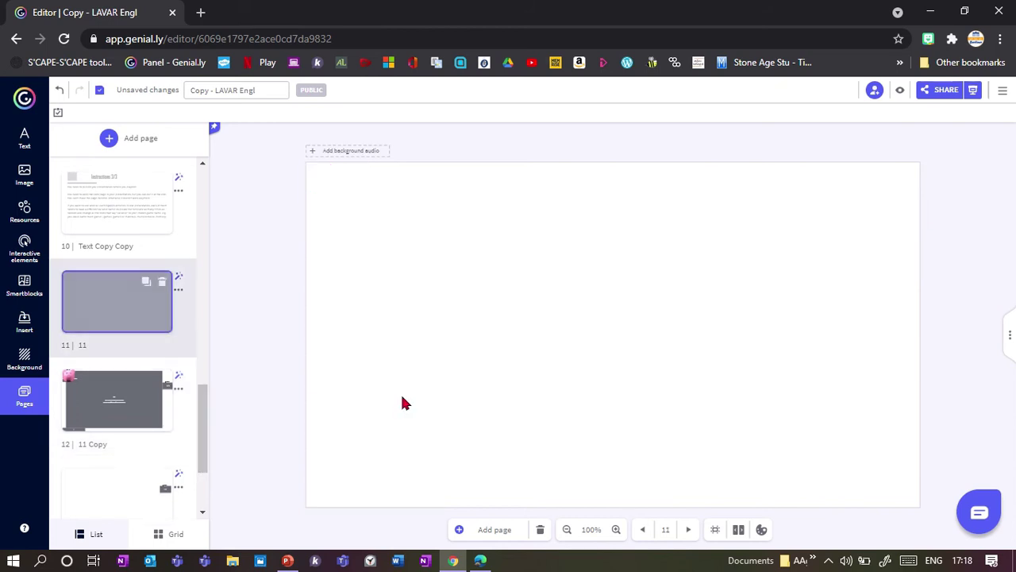
pyautogui.hotkey('ctrl', 'v')
# Move the pasted items to page 11's upper-left corner, and place FONCTION-LAVAR alone in the page's lower-left corner.
pyautogui.moveTo(368, 428); pyautogui.dragTo(357, 182)
pyautogui.click(358, 310)
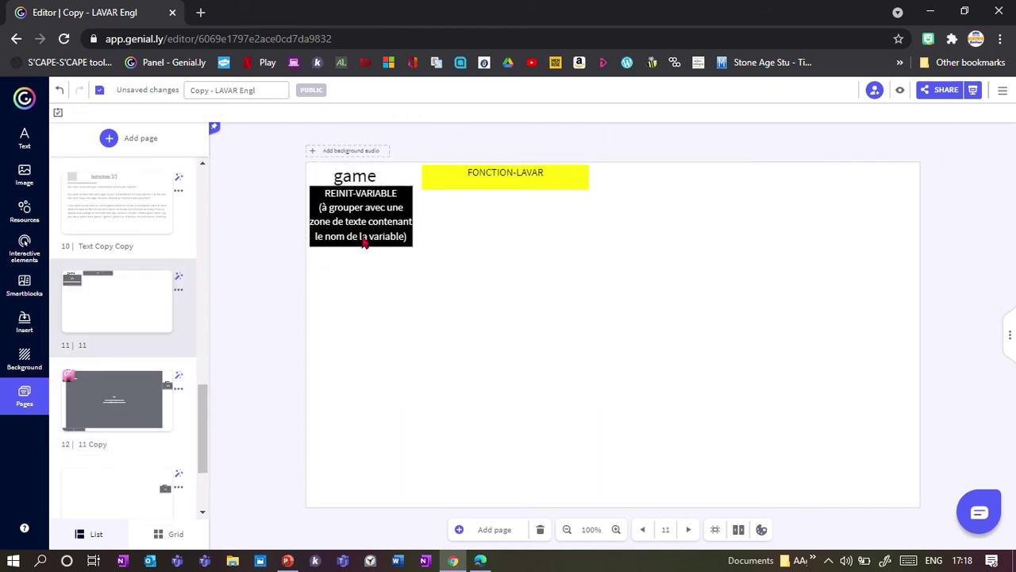
pyautogui.moveTo(504, 177); pyautogui.dragTo(380, 494)
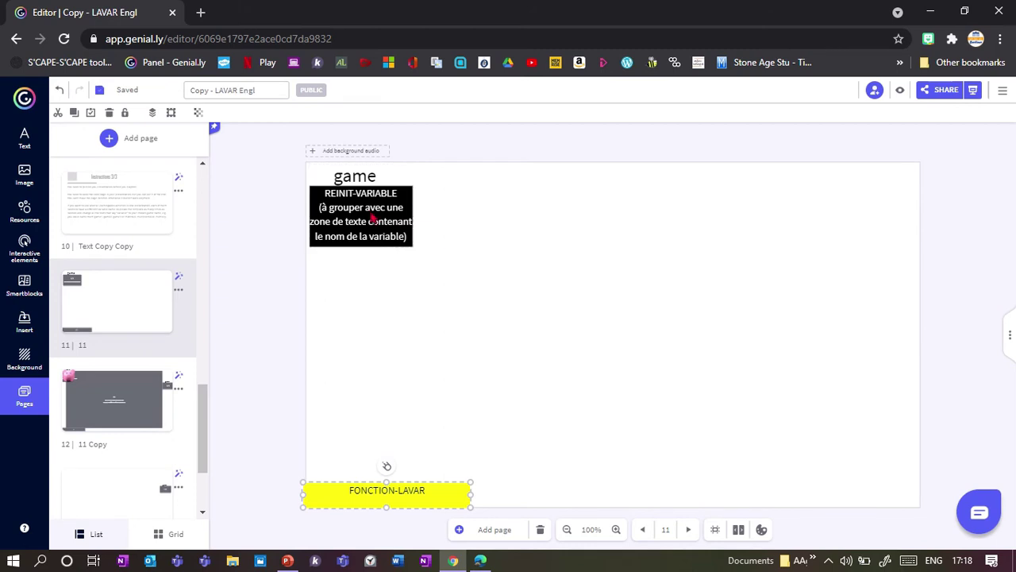
# Compare the game page 12 with the reset page 11, ending on page 11.
pyautogui.click(102, 392)
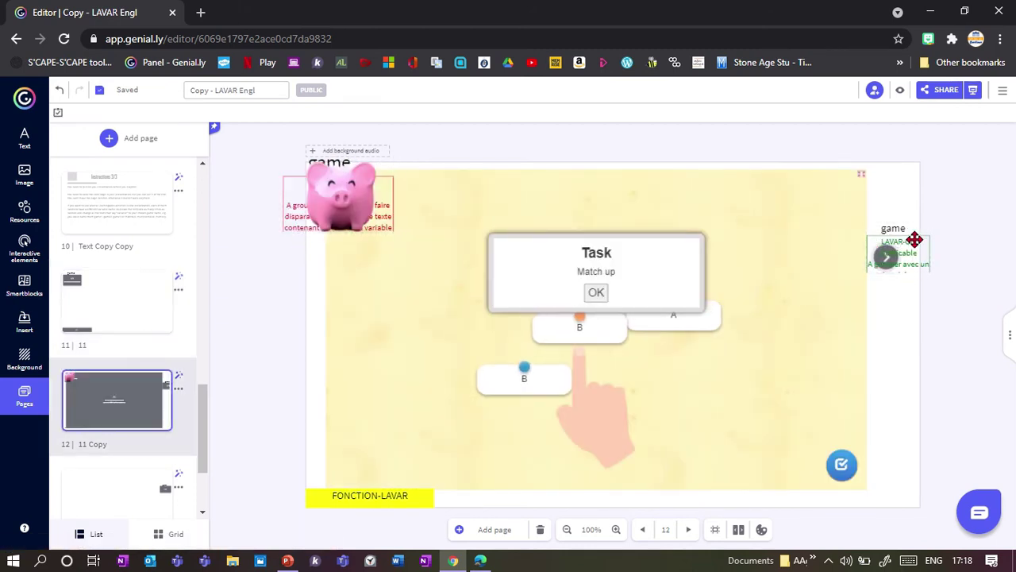
pyautogui.click(105, 313)
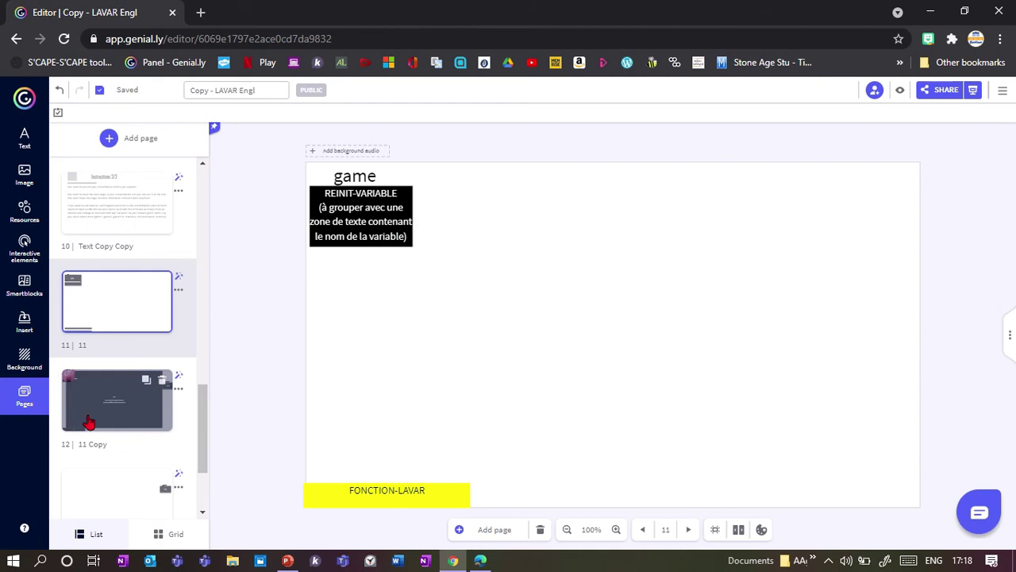
pyautogui.click(103, 397)
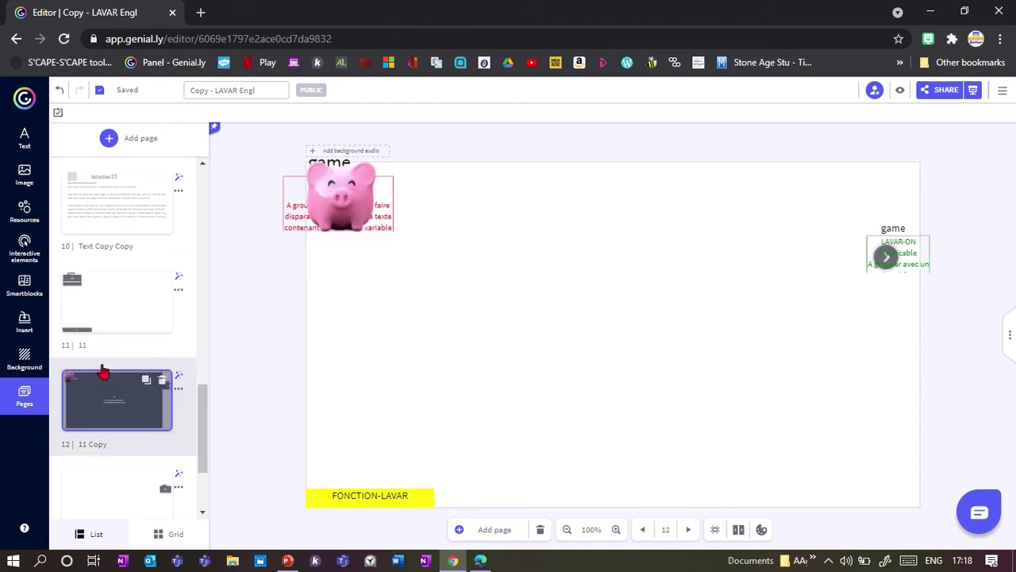
pyautogui.click(106, 322)
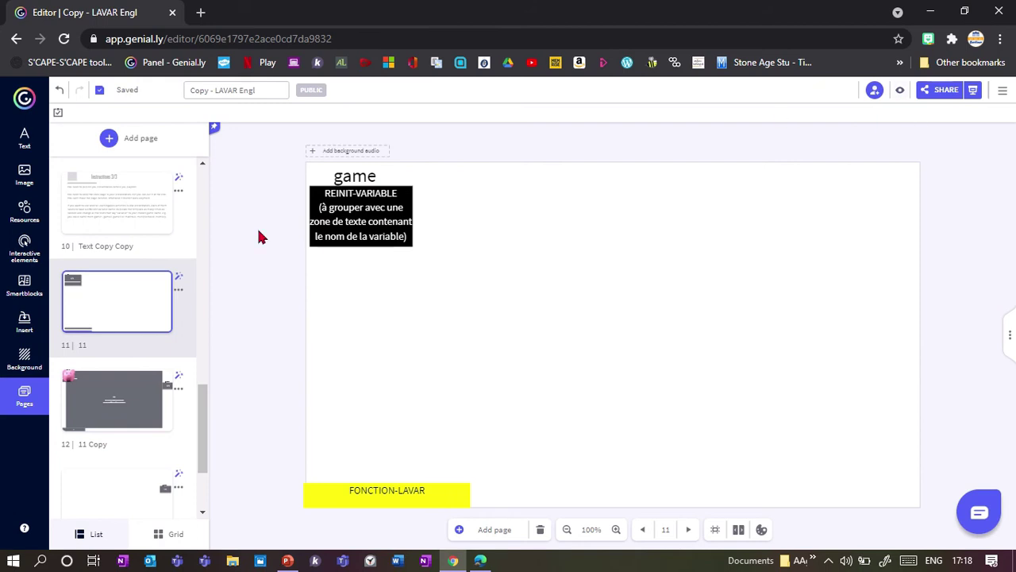
# Preview the presentation and, in the embedded game on page 12, match the A cards and the B cards.
pyautogui.click(972, 90)
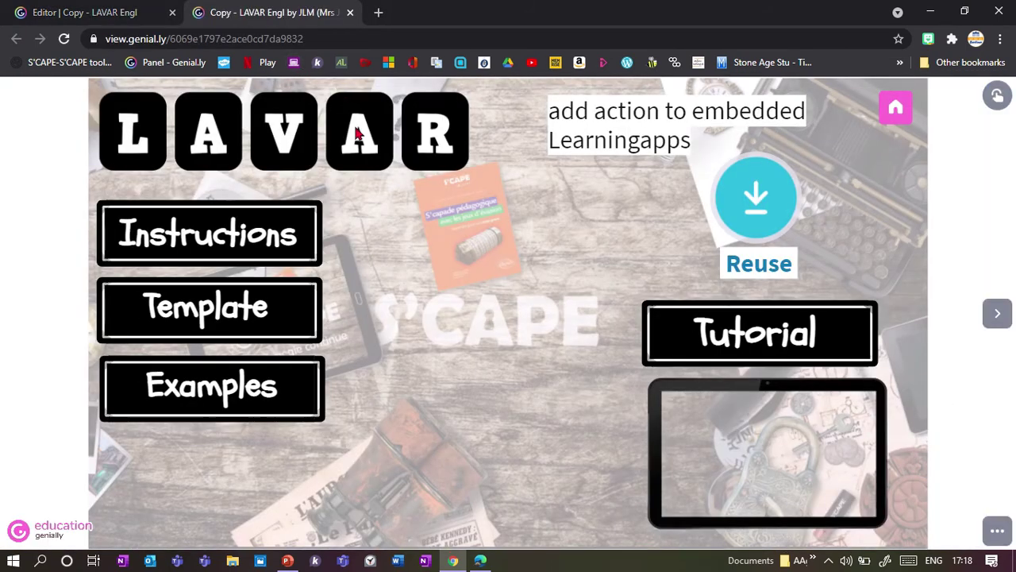
pyautogui.click(137, 13)
pyautogui.click(901, 93)
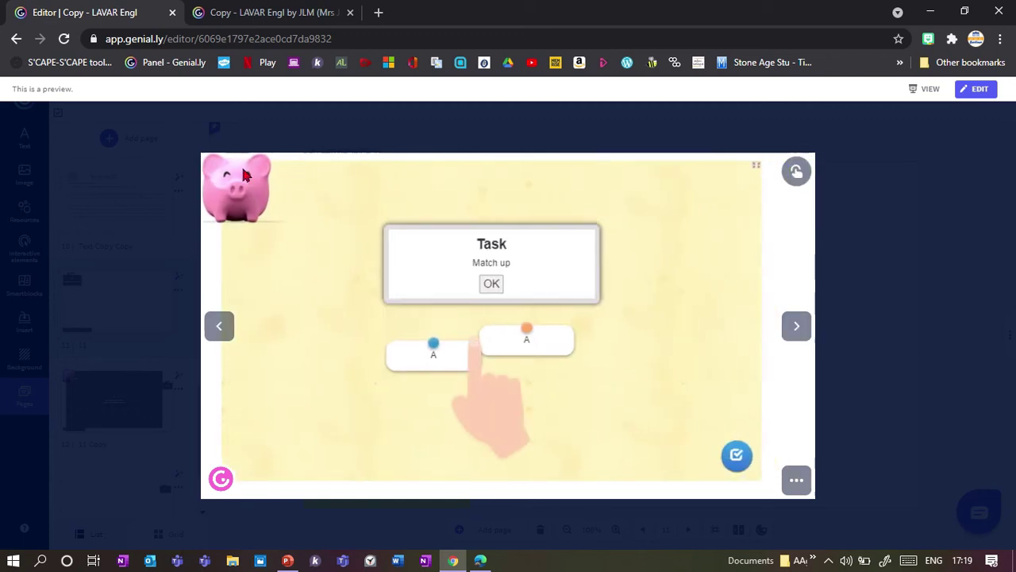
pyautogui.click(490, 286)
pyautogui.moveTo(530, 354); pyautogui.dragTo(445, 396)
pyautogui.moveTo(461, 284); pyautogui.dragTo(545, 325)
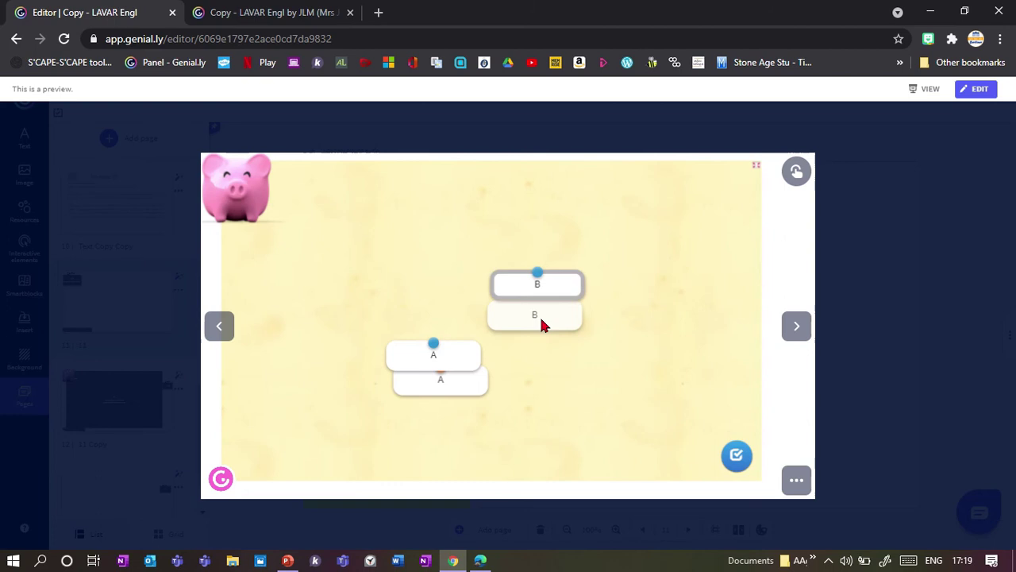
# Check the game's answers, join the two A cards properly, check again and dismiss the feedback.
pyautogui.click(736, 459)
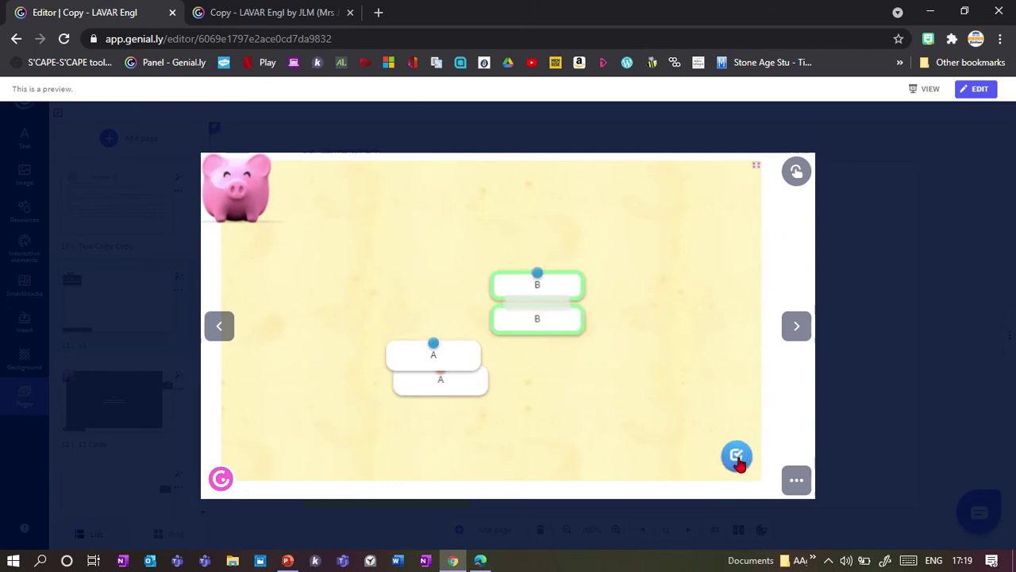
pyautogui.moveTo(459, 392); pyautogui.dragTo(450, 401)
pyautogui.click(736, 455)
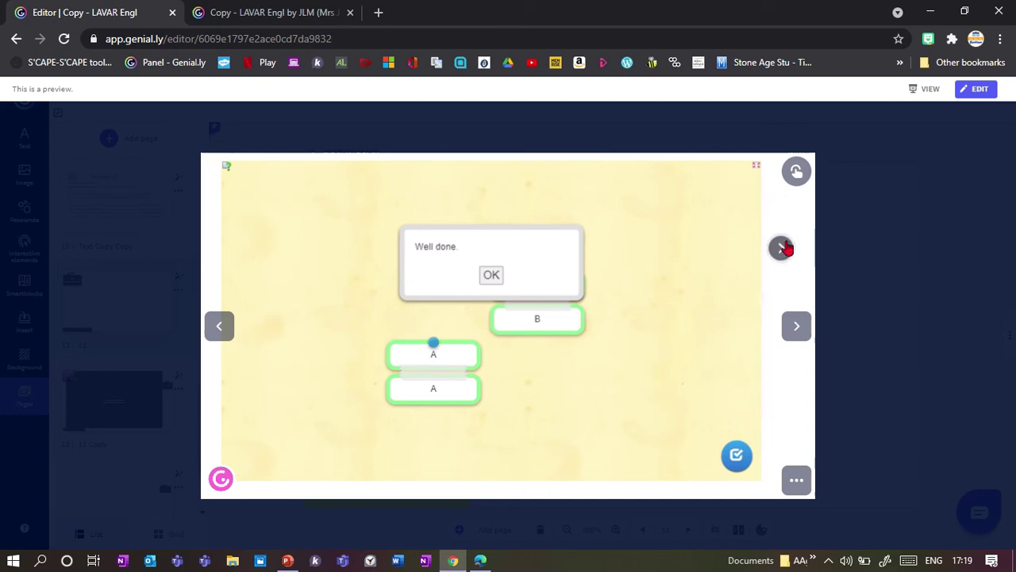
pyautogui.click(492, 275)
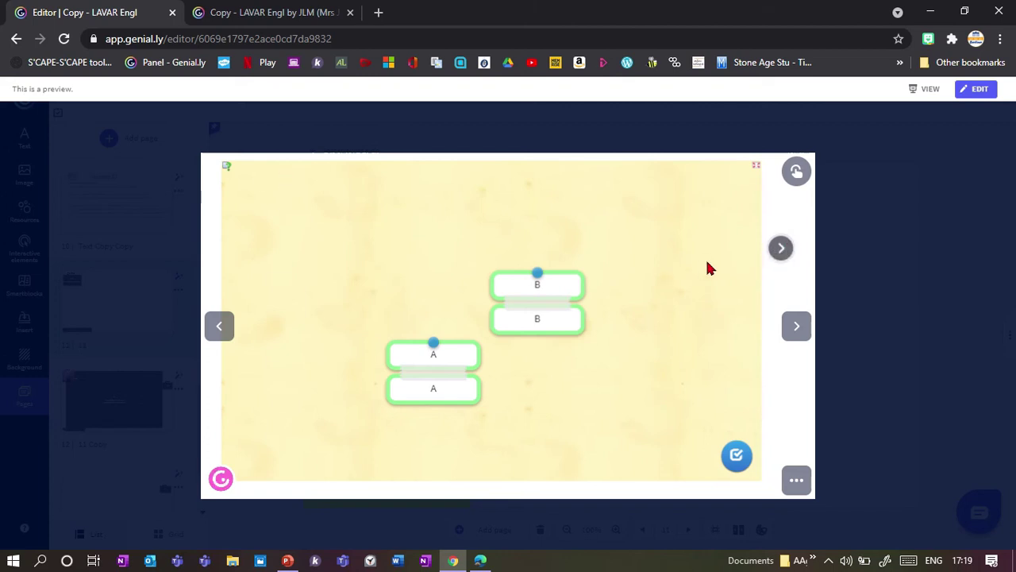
# Test the variable reset by following the arrow to page 13, returning to page 11, revisiting pages 12 and 13, and closing the preview.
pyautogui.click(778, 251)
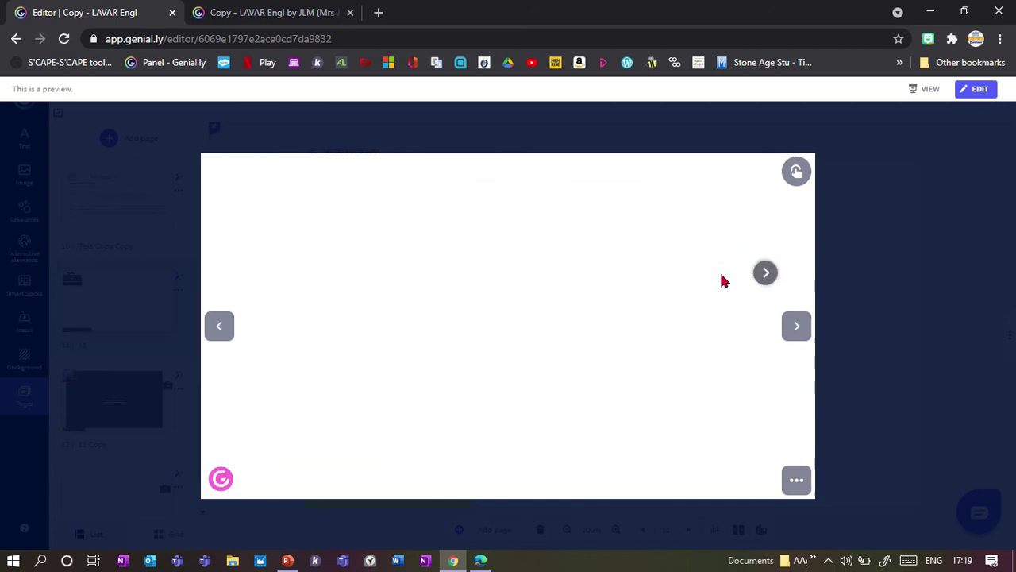
pyautogui.click(218, 328)
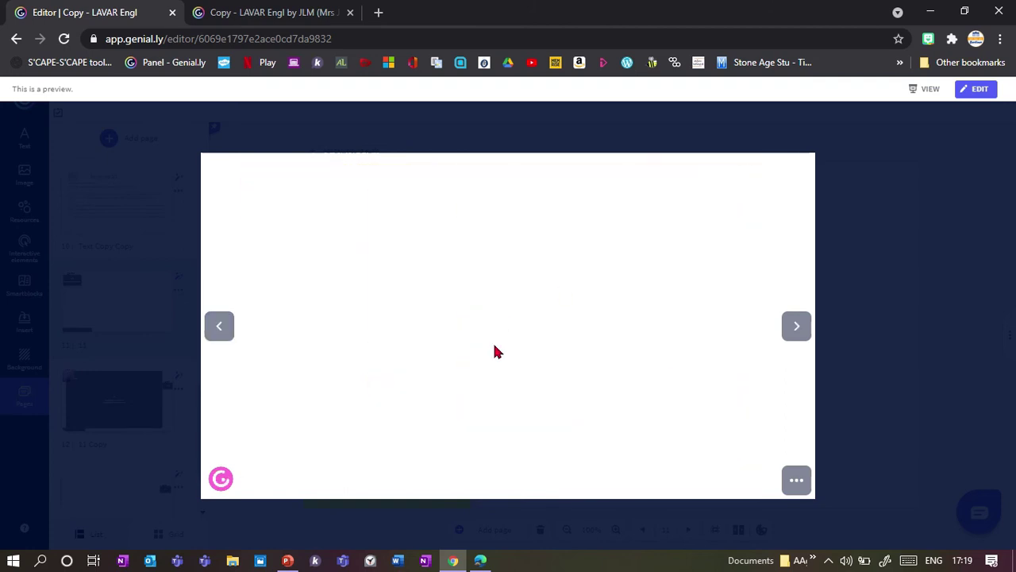
pyautogui.click(796, 327)
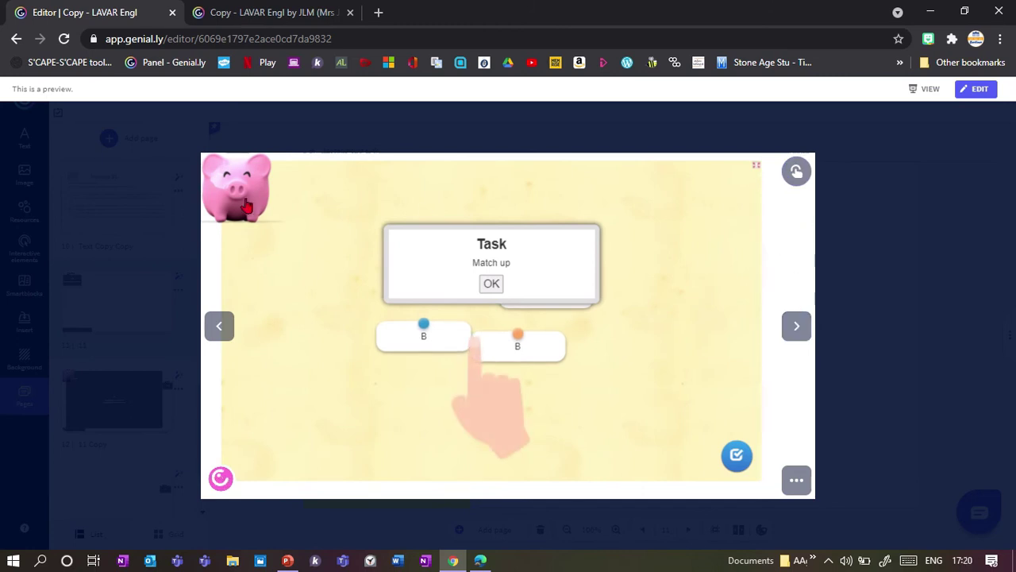
pyautogui.click(791, 336)
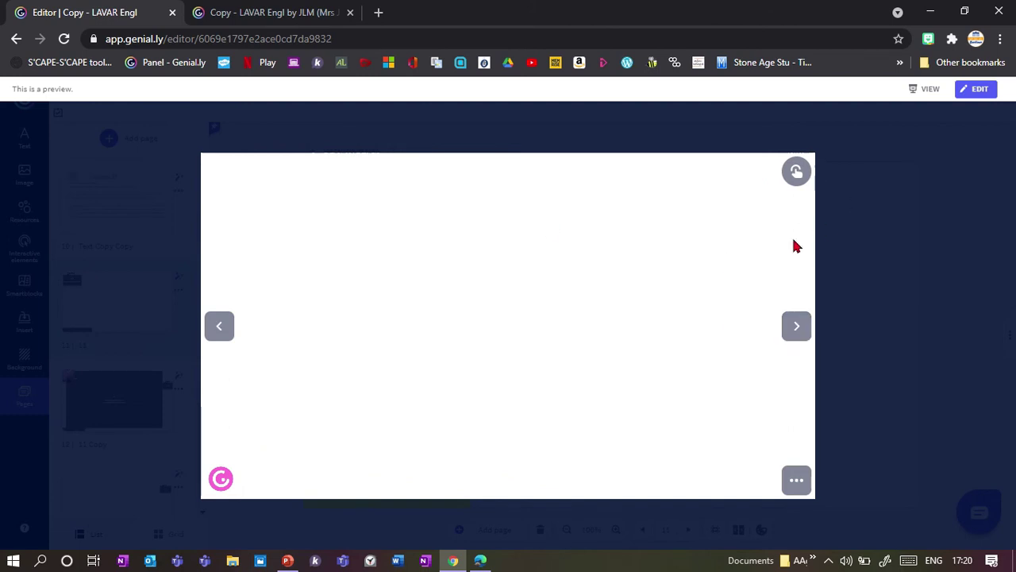
pyautogui.press('Escape')
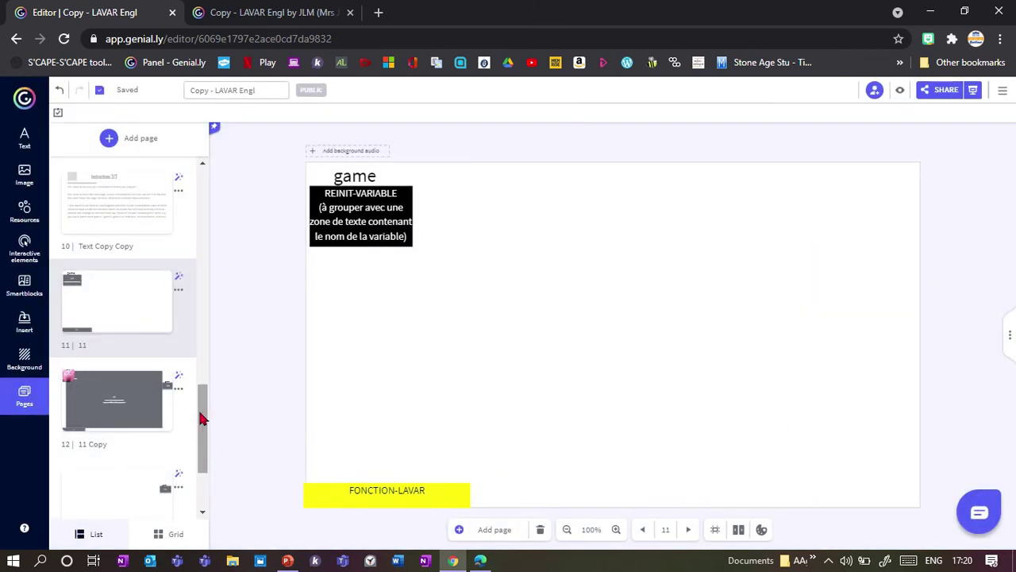